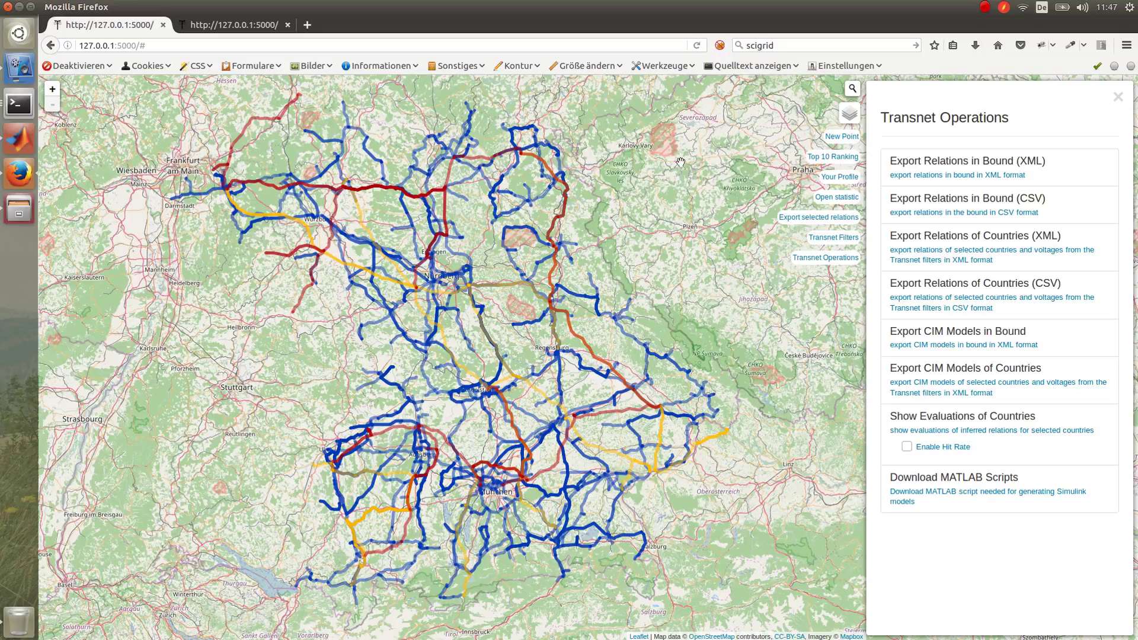
Turn on the Transnet layer in the second map and show the wider area around Garching.
{"action": "left_click", "coordinate": [218, 29]}
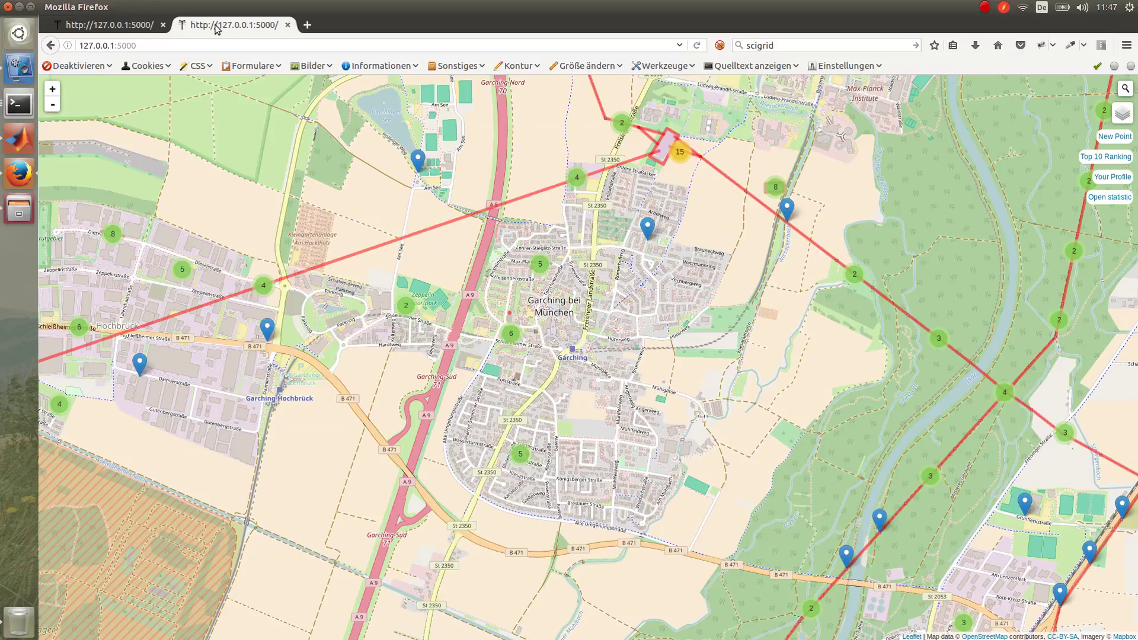
{"action": "mouse_move", "coordinate": [1126, 122]}
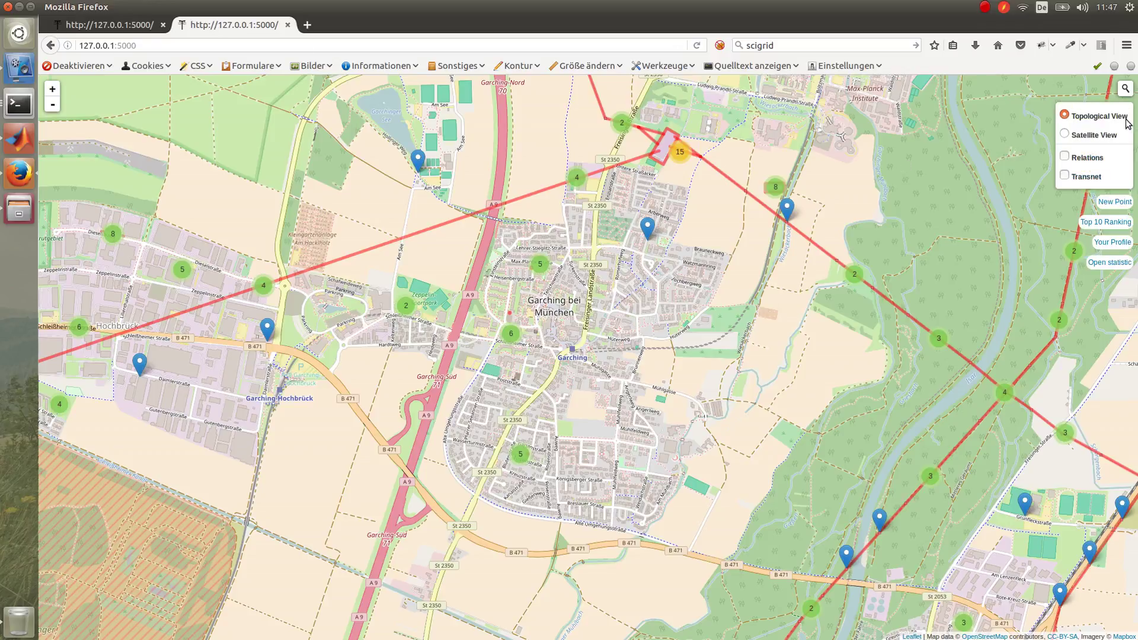
{"action": "left_click", "coordinate": [1092, 178]}
{"action": "scroll", "coordinate": [898, 195], "scroll_direction": "down", "scroll_amount": 4}
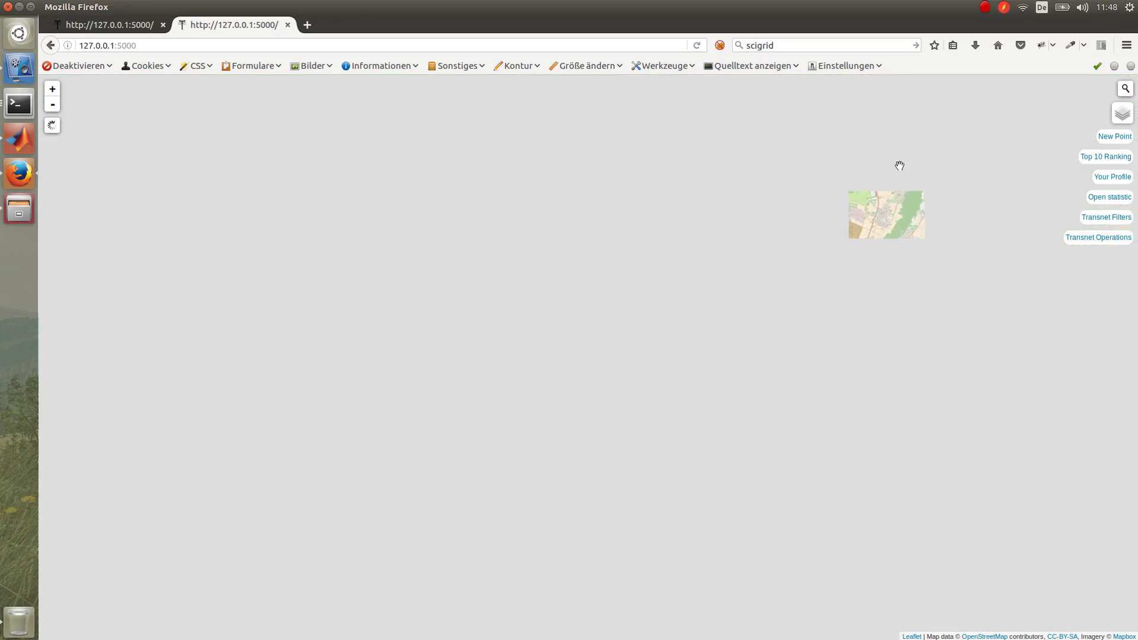
{"action": "scroll", "coordinate": [865, 197], "scroll_direction": "up", "scroll_amount": 3}
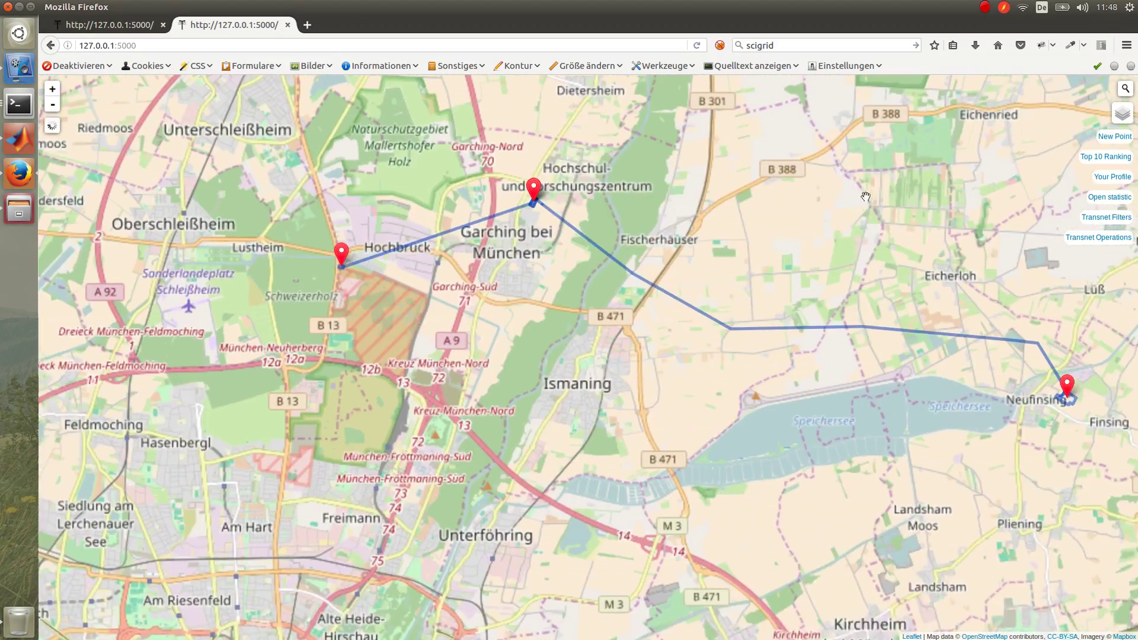
{"action": "left_click_drag", "start_coordinate": [866, 196], "coordinate": [841, 231]}
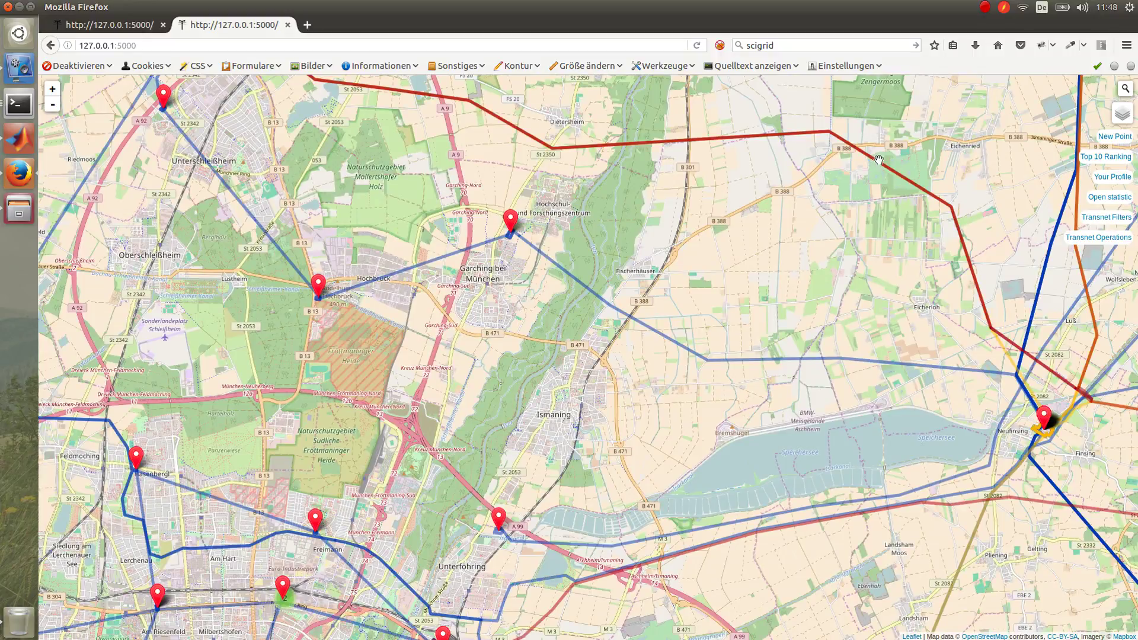
Inspect the tags, stations and power lines of the red transmission line northeast of Garching, and close its details.
{"action": "left_click", "coordinate": [880, 164]}
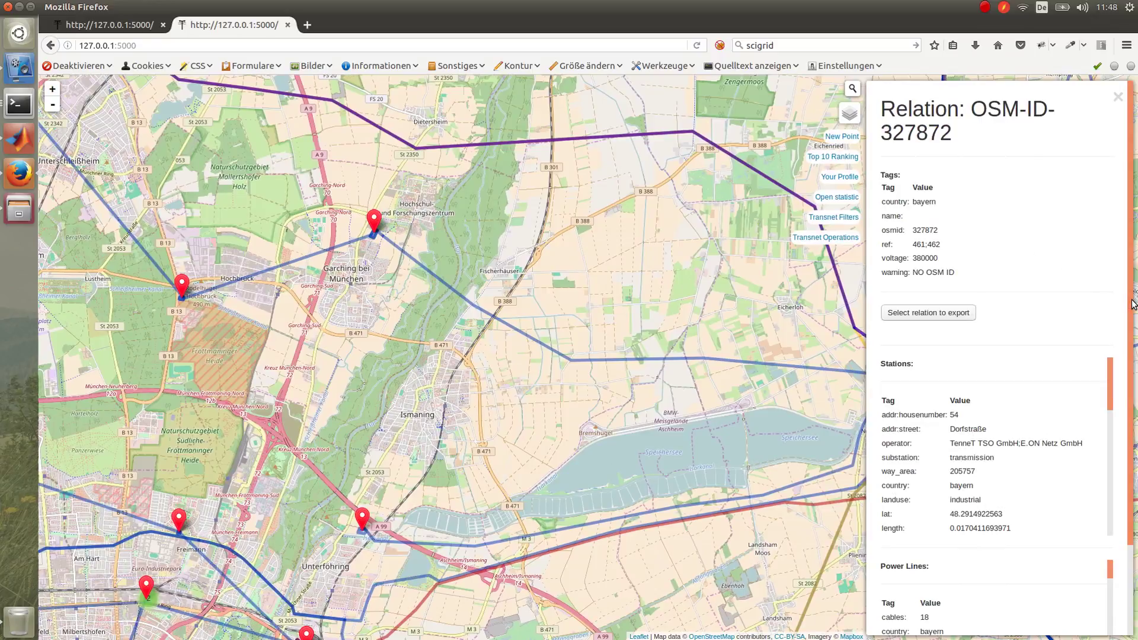
{"action": "scroll", "coordinate": [1136, 324], "scroll_direction": "down", "scroll_amount": 3}
{"action": "scroll", "coordinate": [1136, 324], "scroll_direction": "down", "scroll_amount": 3}
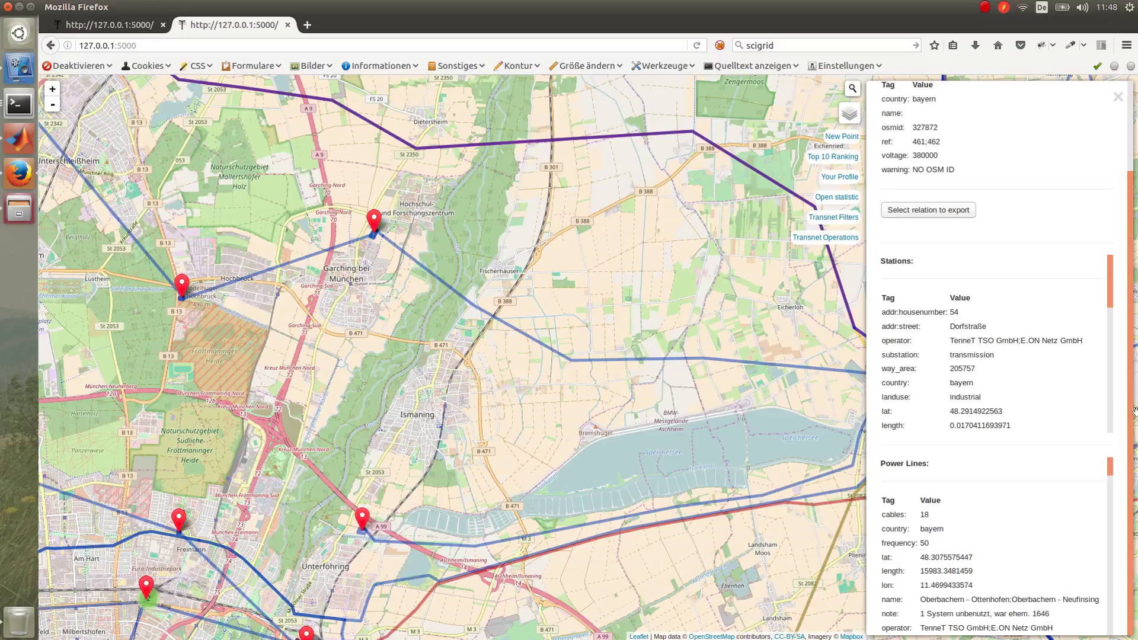
{"action": "left_click_drag", "start_coordinate": [1111, 305], "coordinate": [1118, 382]}
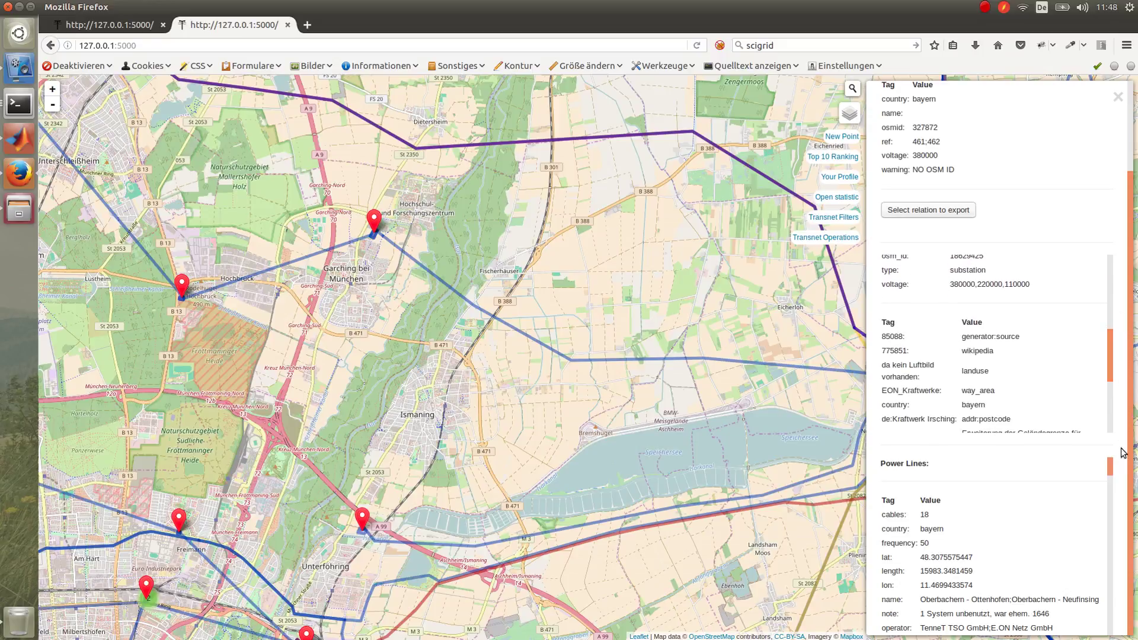
{"action": "left_click_drag", "start_coordinate": [1112, 465], "coordinate": [1112, 483]}
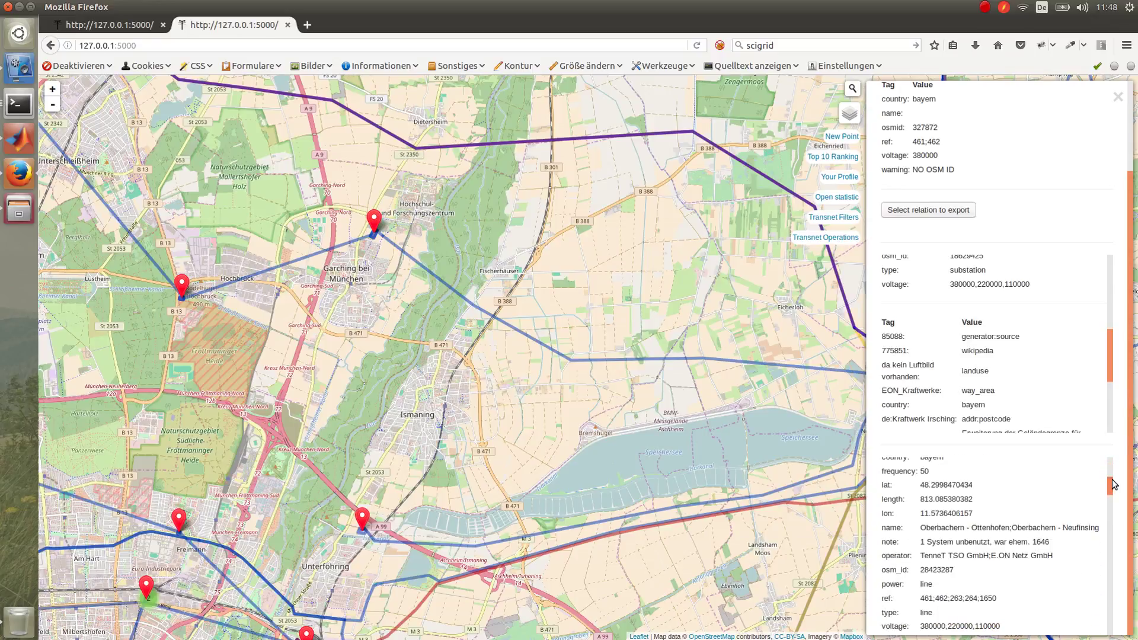
{"action": "left_click", "coordinate": [1117, 97]}
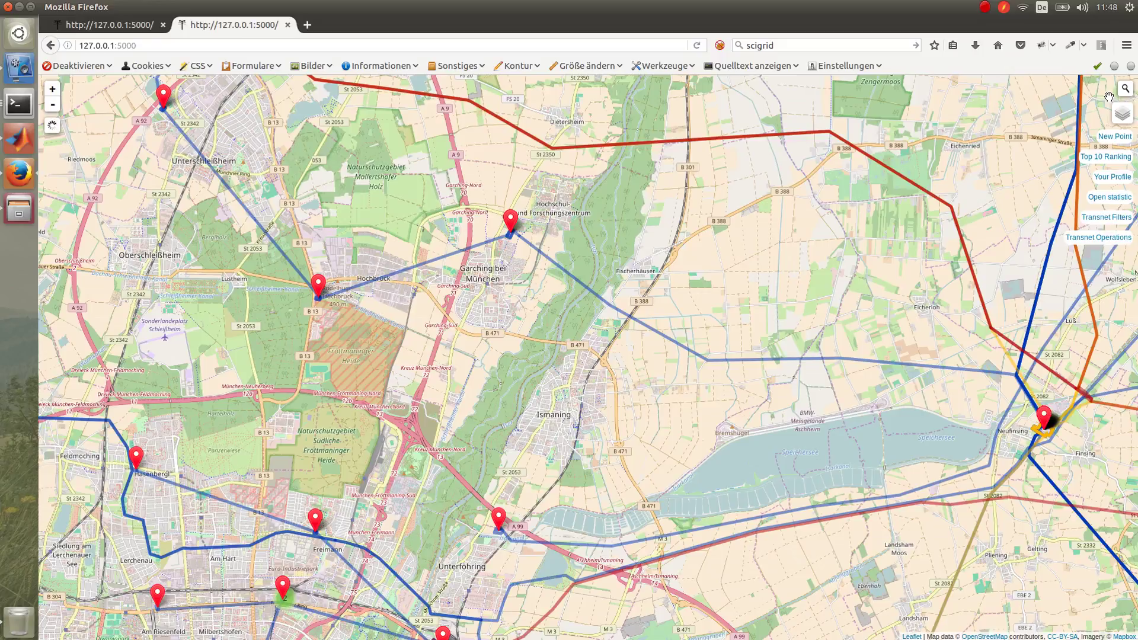
Filter the Transnet relations by country to Bayern in Germany and show the whole state's network.
{"action": "left_click", "coordinate": [1107, 218]}
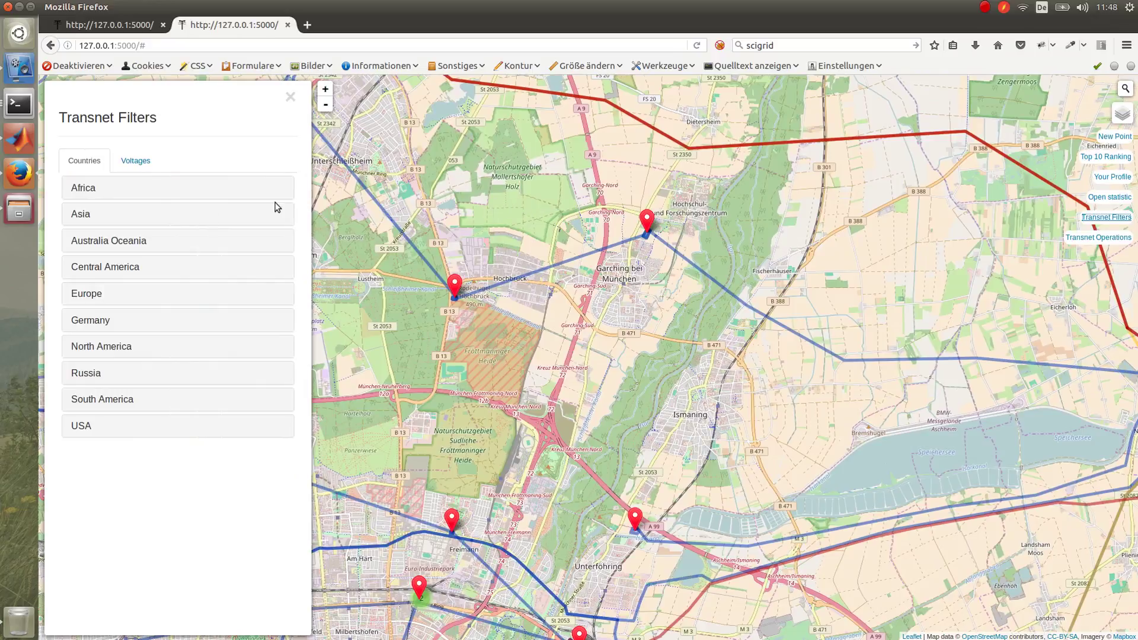
{"action": "left_click", "coordinate": [188, 324]}
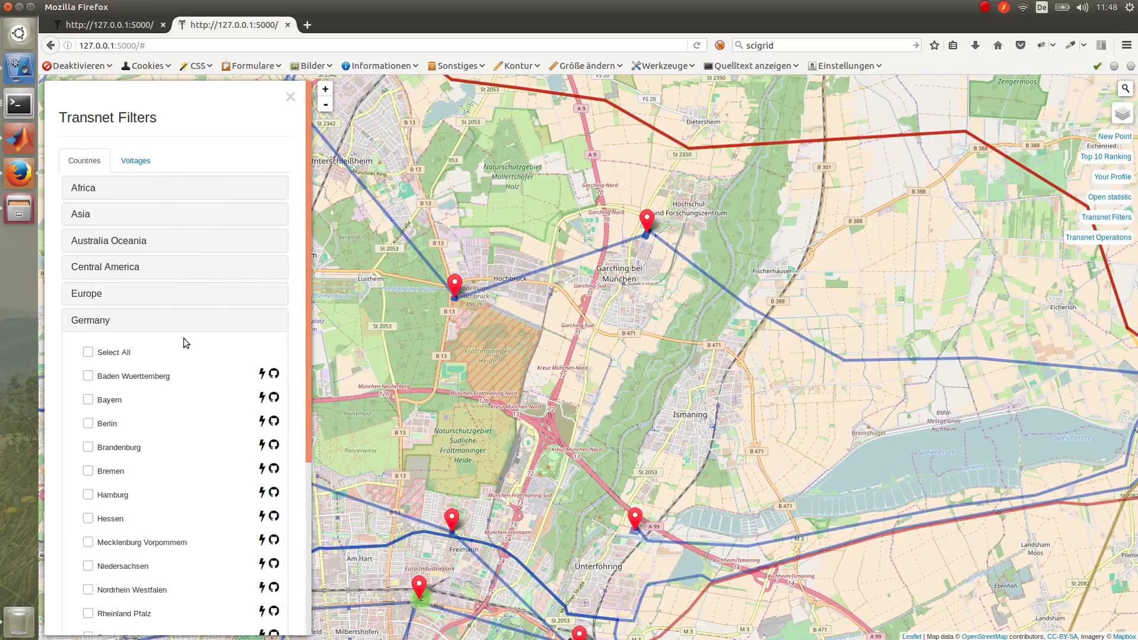
{"action": "left_click", "coordinate": [103, 402]}
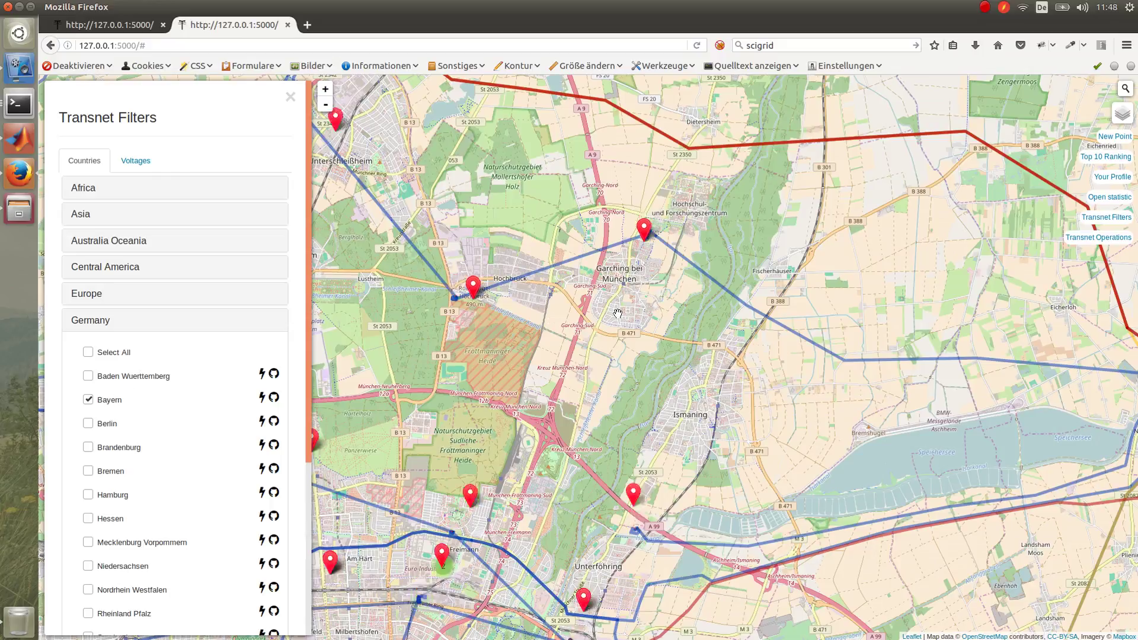
{"action": "scroll", "coordinate": [735, 269], "scroll_direction": "down", "scroll_amount": 2}
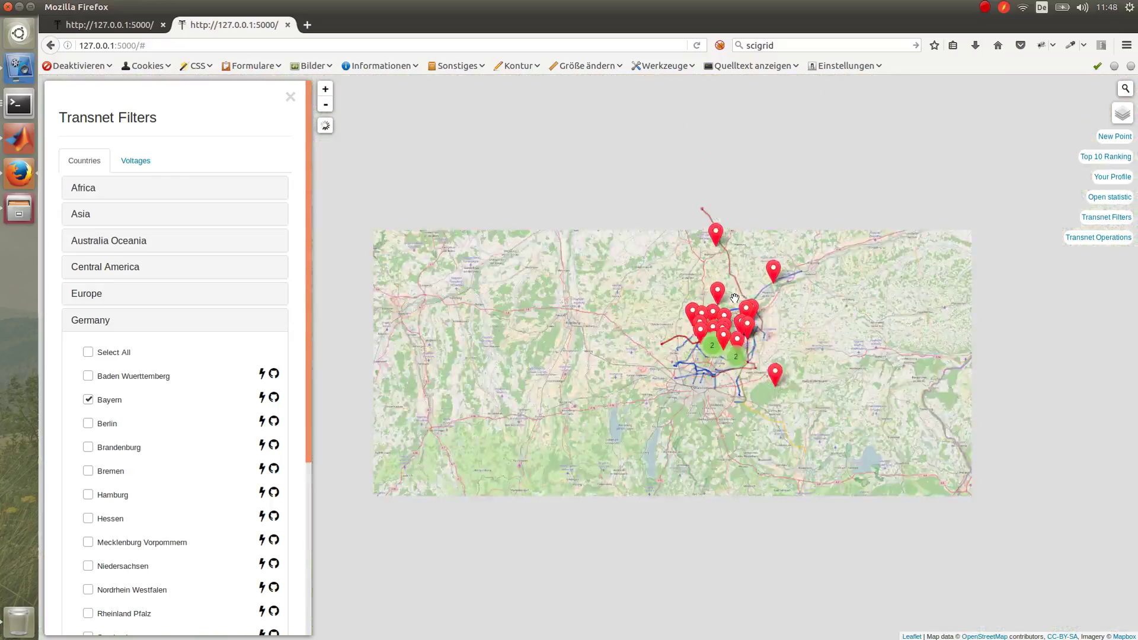
{"action": "left_click_drag", "start_coordinate": [735, 296], "coordinate": [721, 317]}
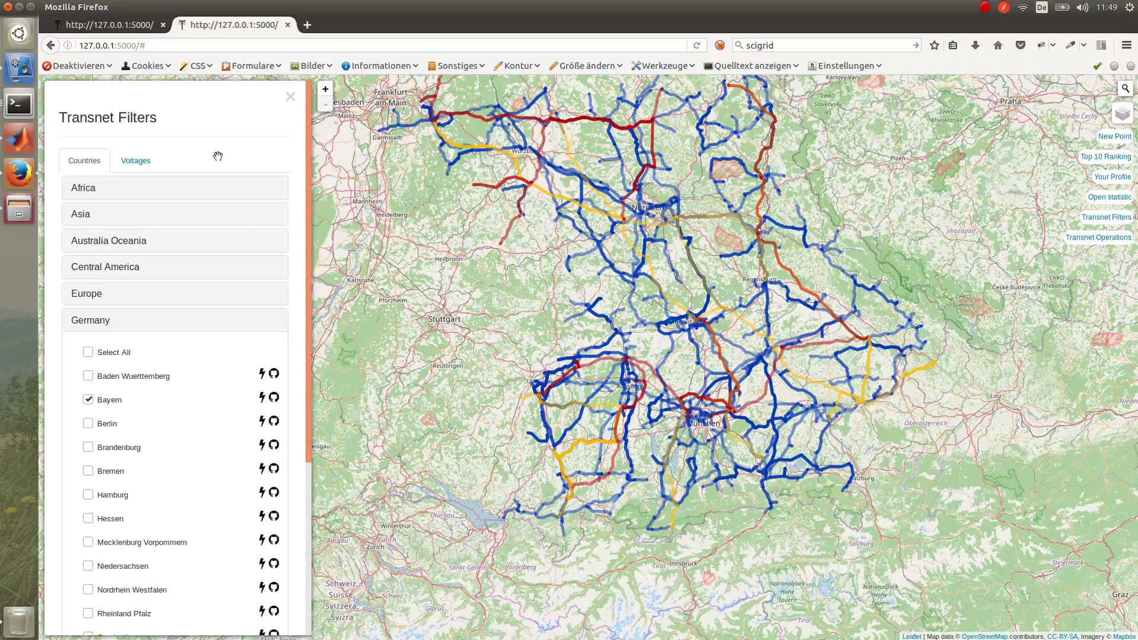
Restrict the Transnet relations to the 220,000 V and 380,000 V voltage levels and close the filters.
{"action": "left_click", "coordinate": [142, 165]}
{"action": "left_click", "coordinate": [79, 417]}
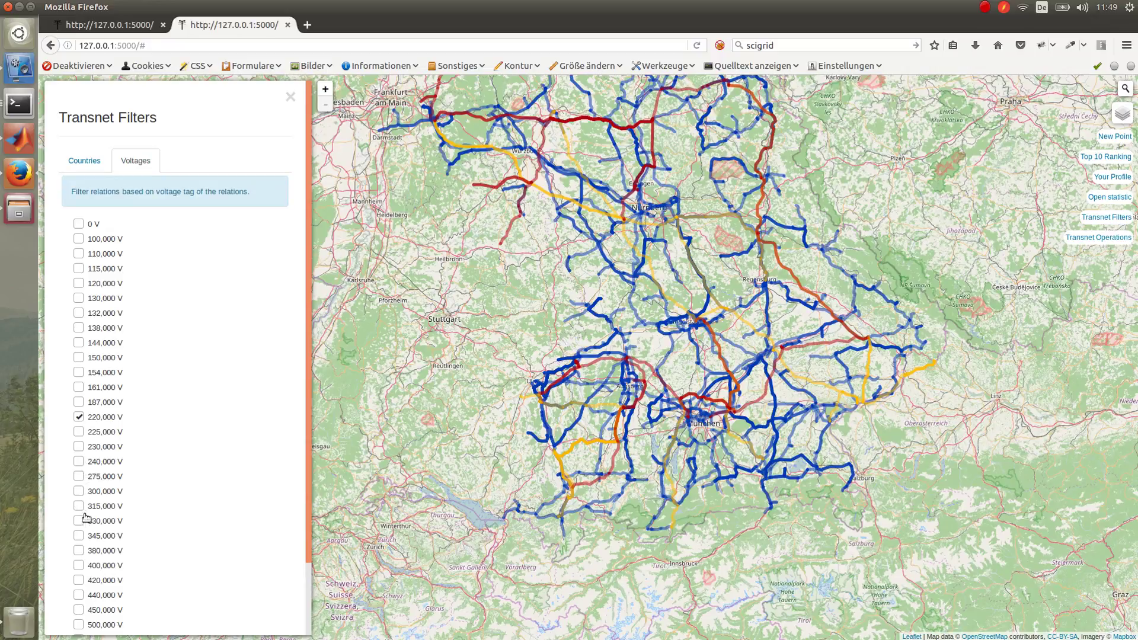
{"action": "left_click", "coordinate": [78, 551]}
{"action": "left_click_drag", "start_coordinate": [483, 265], "coordinate": [476, 314]}
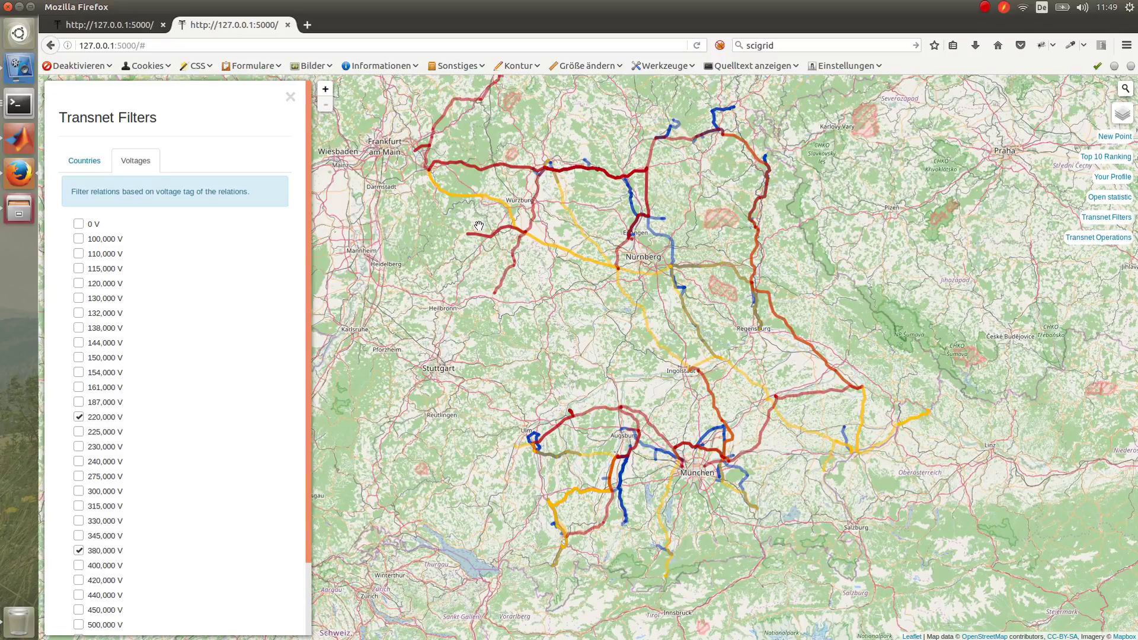
{"action": "left_click", "coordinate": [291, 98]}
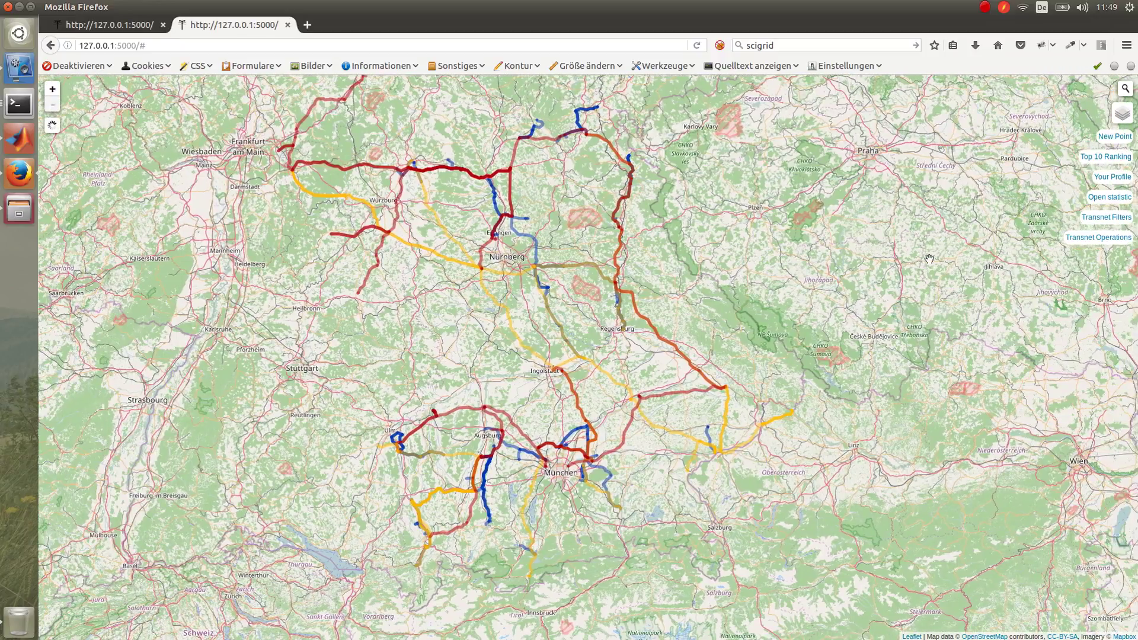
Export the relations in bound in XML format and save the file.
{"action": "left_click", "coordinate": [1091, 238]}
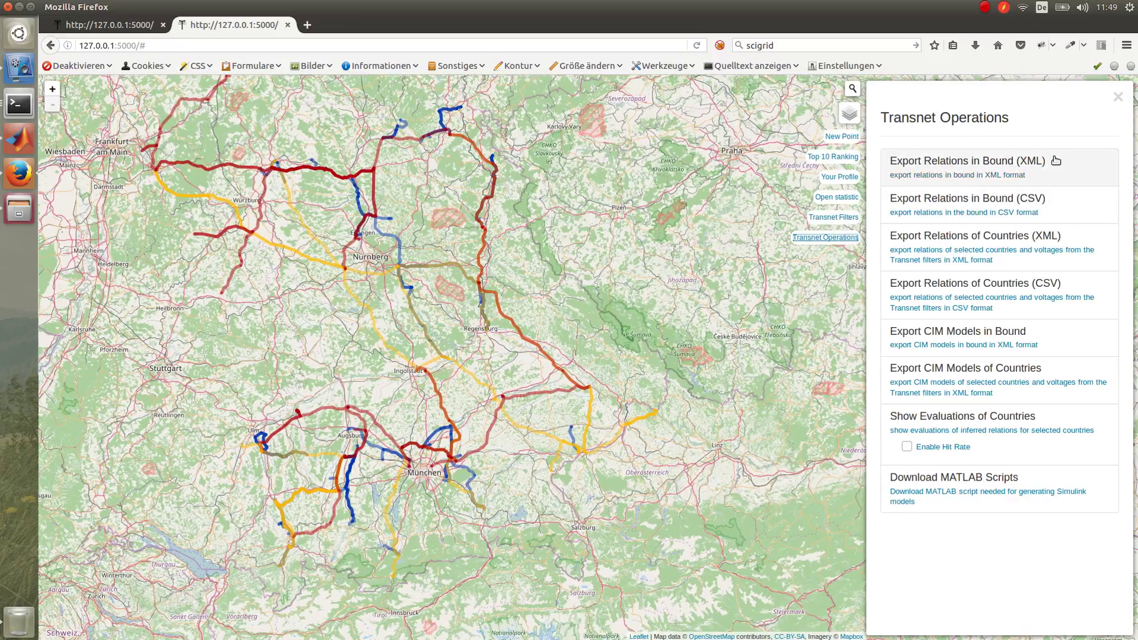
{"action": "left_click", "coordinate": [1054, 160]}
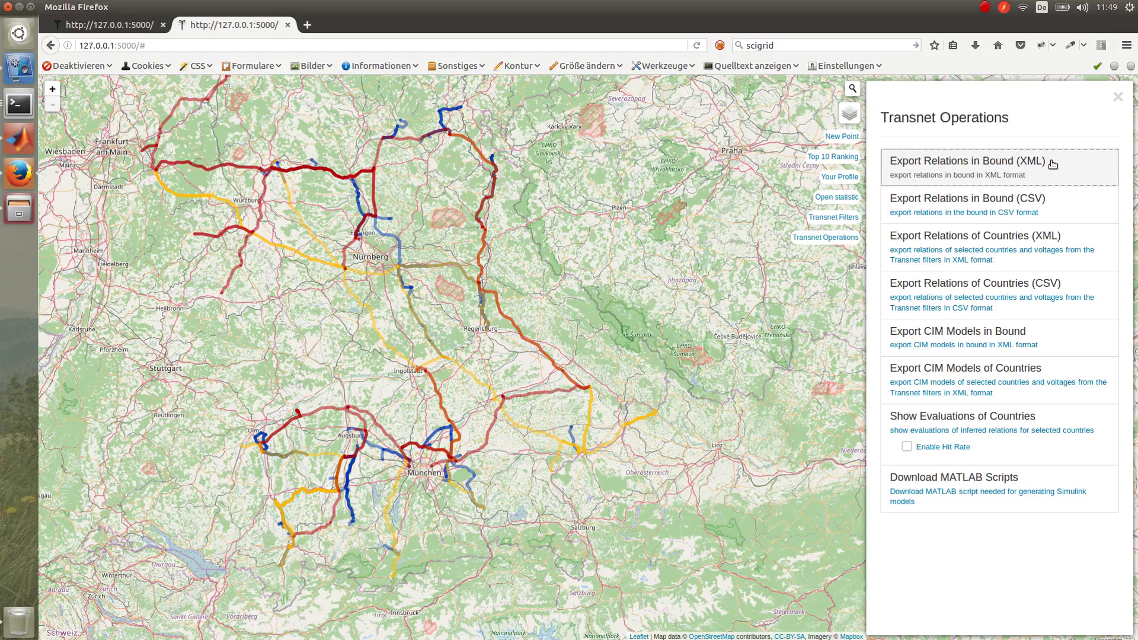
{"action": "left_click", "coordinate": [701, 414]}
Open the newest downloaded relations.xml, look through its relation and node entries, and close it.
{"action": "left_click", "coordinate": [975, 46]}
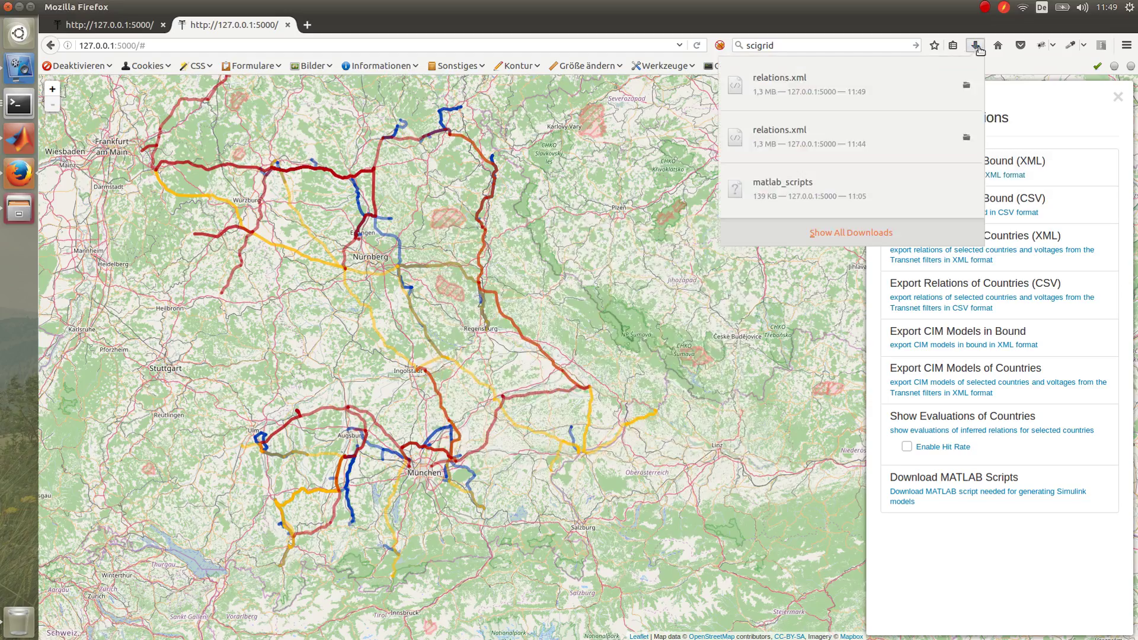
{"action": "left_click", "coordinate": [918, 77]}
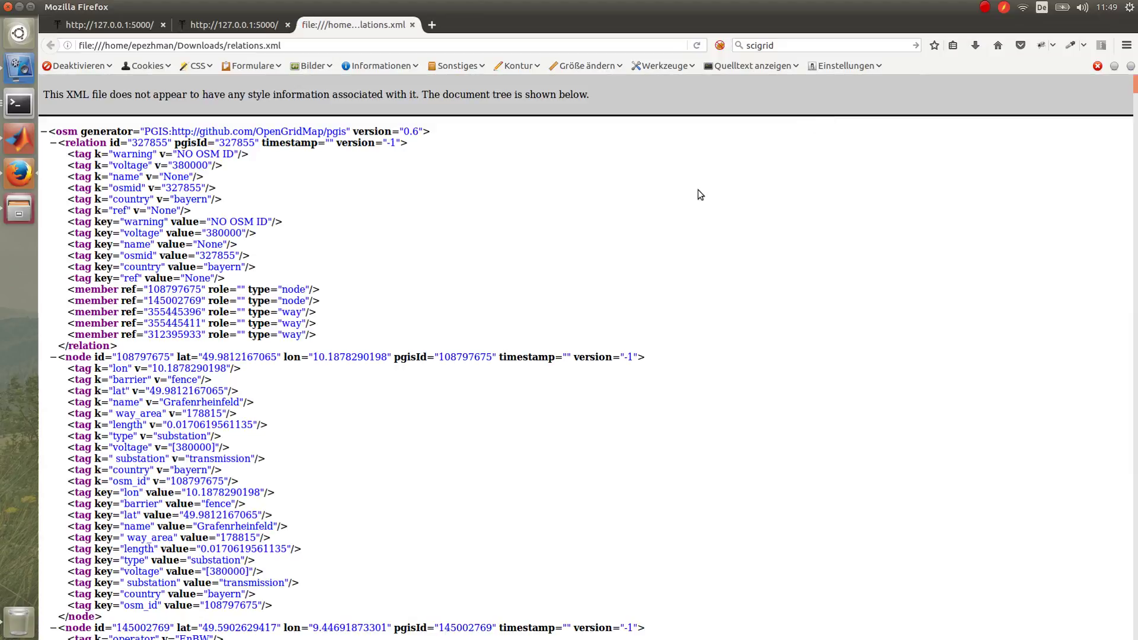
{"action": "scroll", "coordinate": [679, 197], "scroll_direction": "down", "scroll_amount": 3}
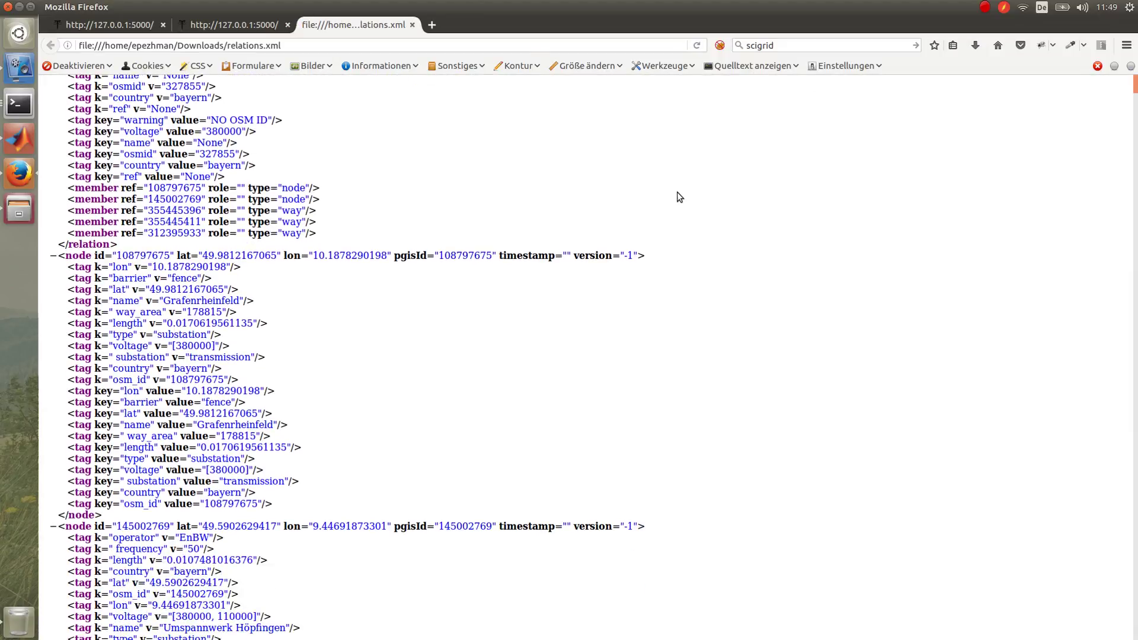
{"action": "scroll", "coordinate": [680, 197], "scroll_direction": "down", "scroll_amount": 4}
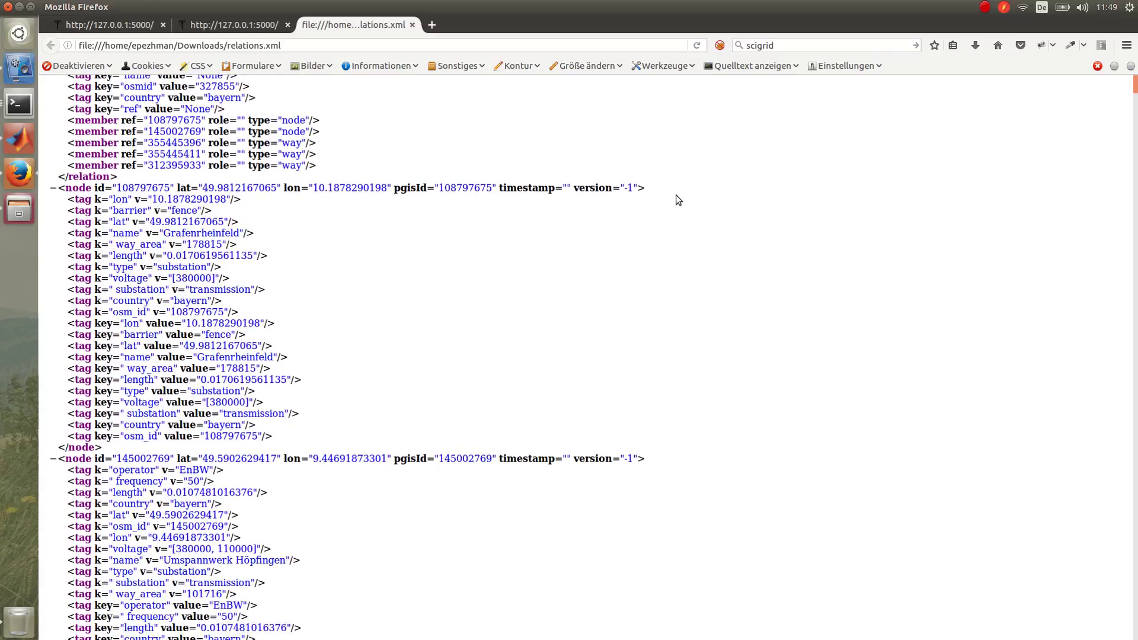
{"action": "left_click", "coordinate": [412, 25]}
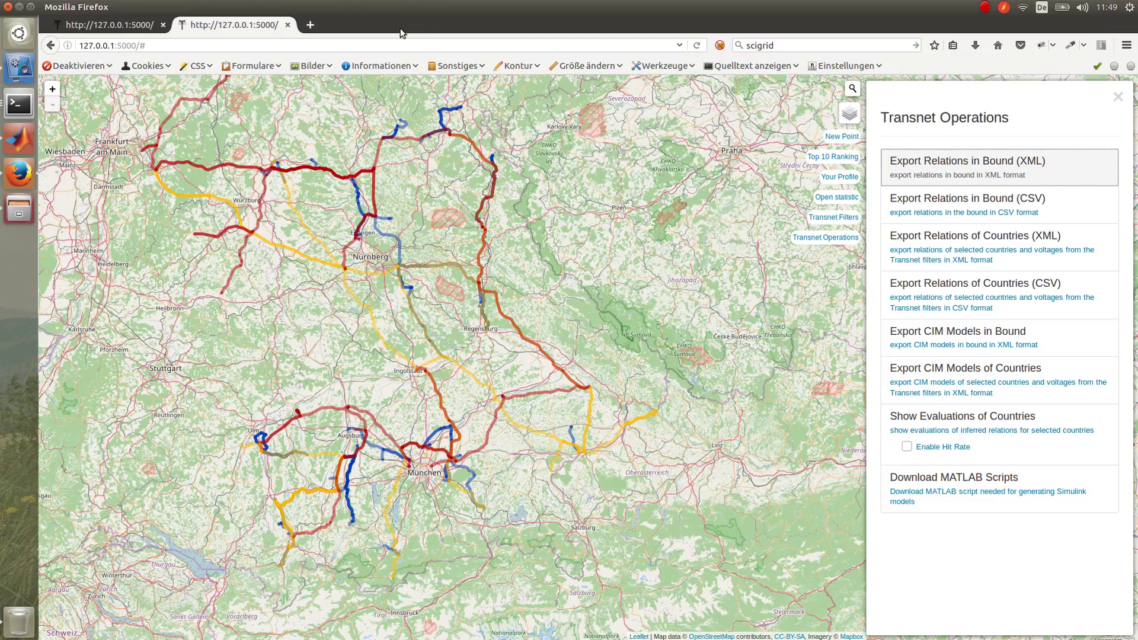
Export the relations in bound in CSV format and open the downloaded CSV-2016-11-04 archive.
{"action": "left_click", "coordinate": [1045, 204]}
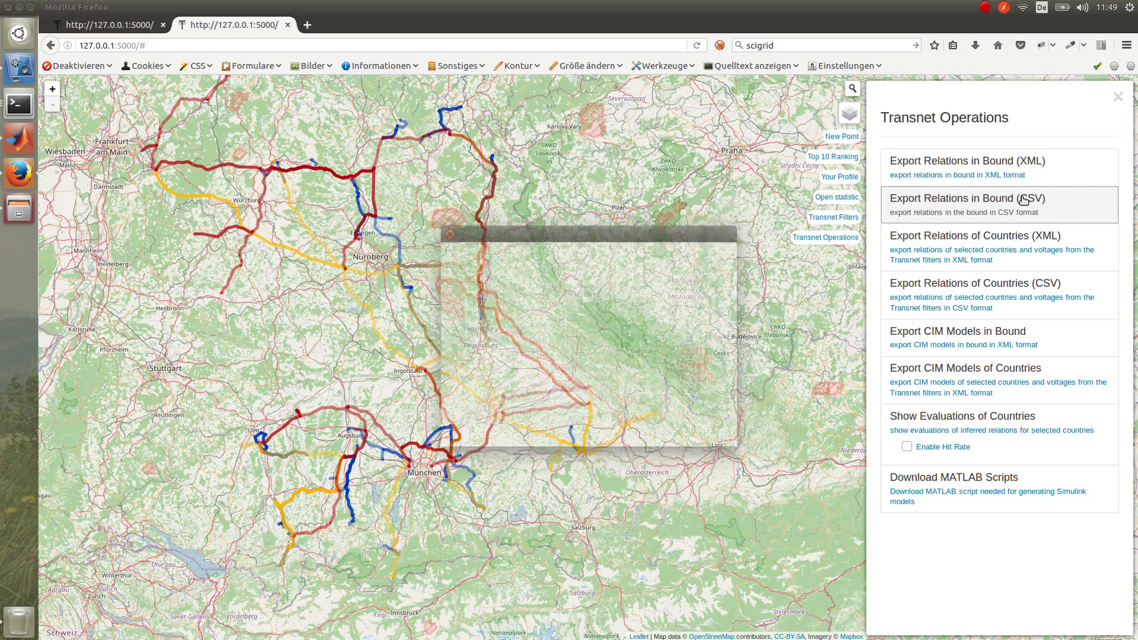
{"action": "left_click", "coordinate": [700, 414]}
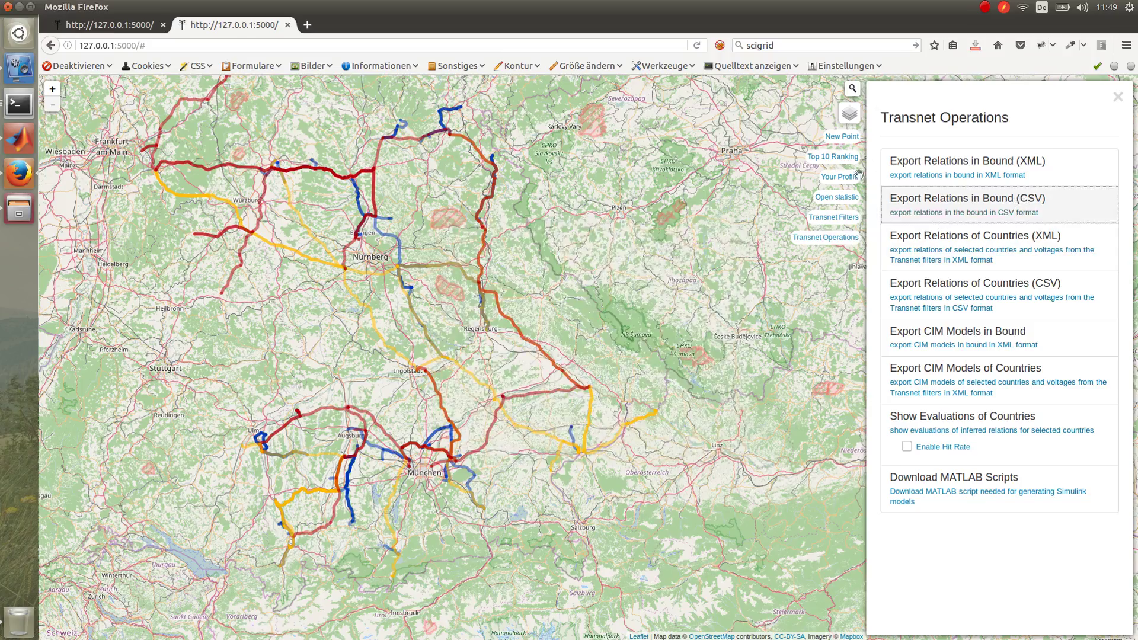
{"action": "left_click", "coordinate": [973, 51]}
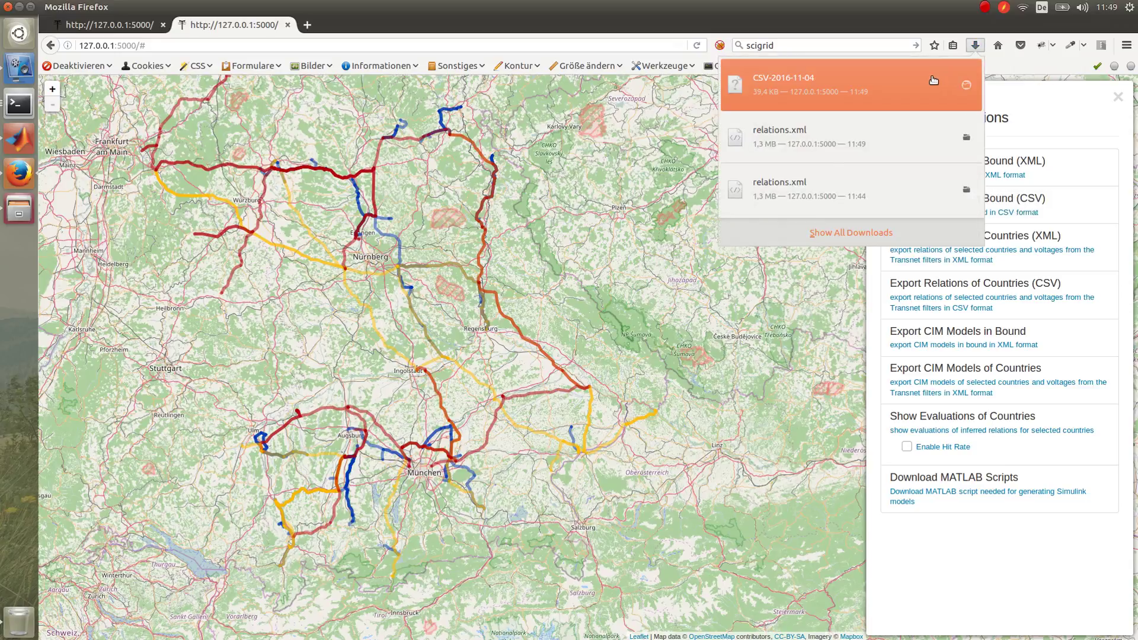
{"action": "left_click", "coordinate": [934, 81]}
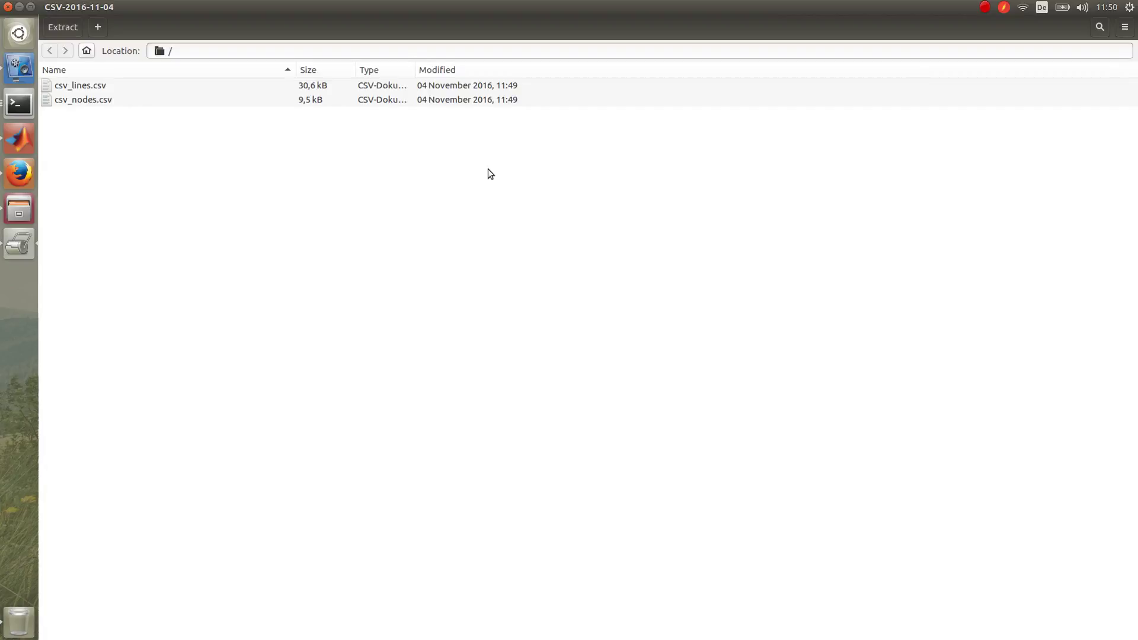
Look through the station rows of csv_nodes.csv, and close both the spreadsheet and the archive.
{"action": "double_click", "coordinate": [483, 98]}
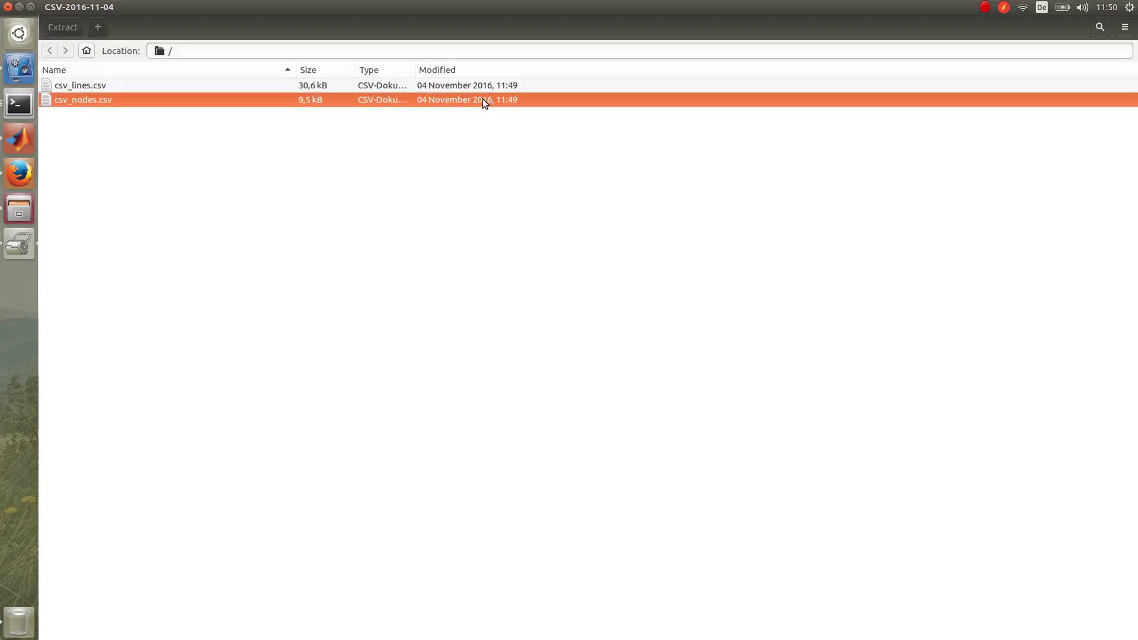
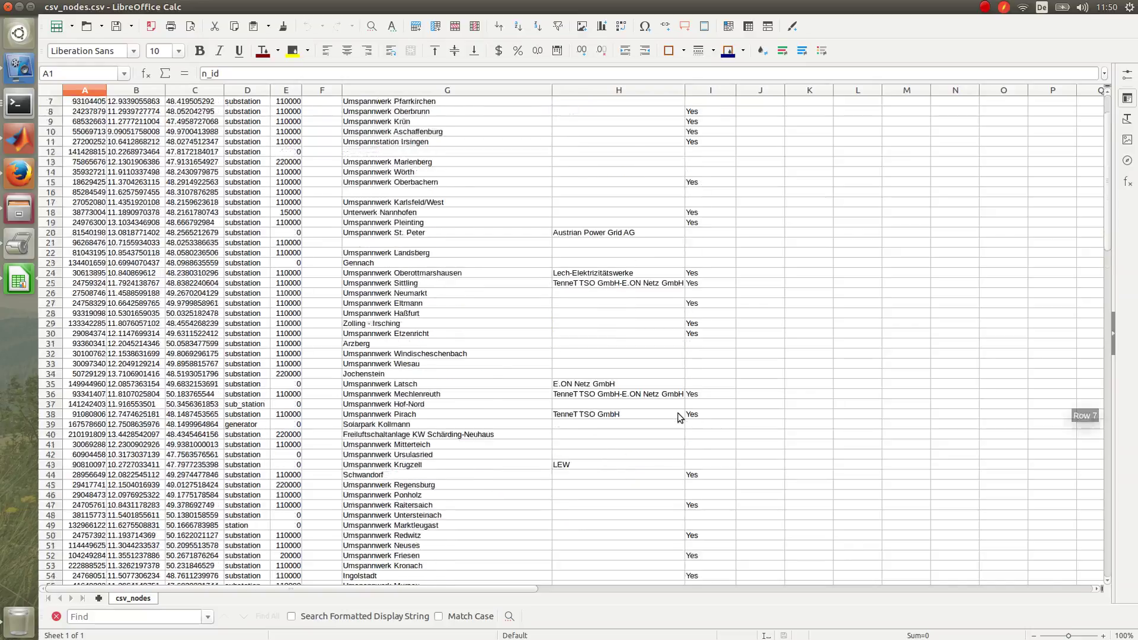
{"action": "scroll", "coordinate": [677, 416], "scroll_direction": "down", "scroll_amount": 3}
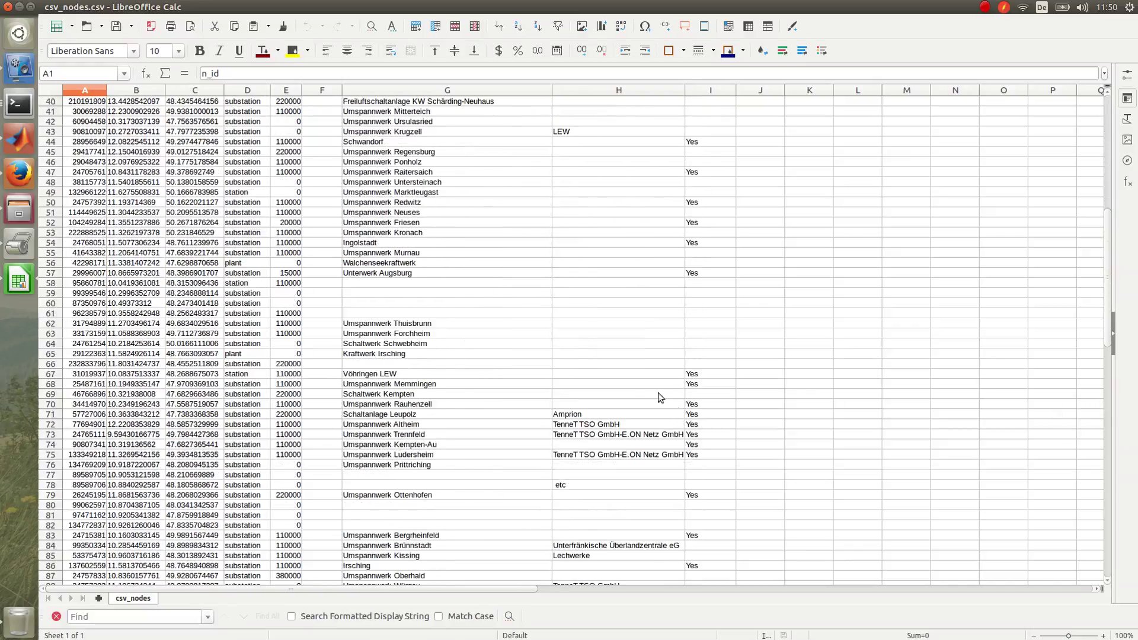
{"action": "left_click", "coordinate": [6, 6]}
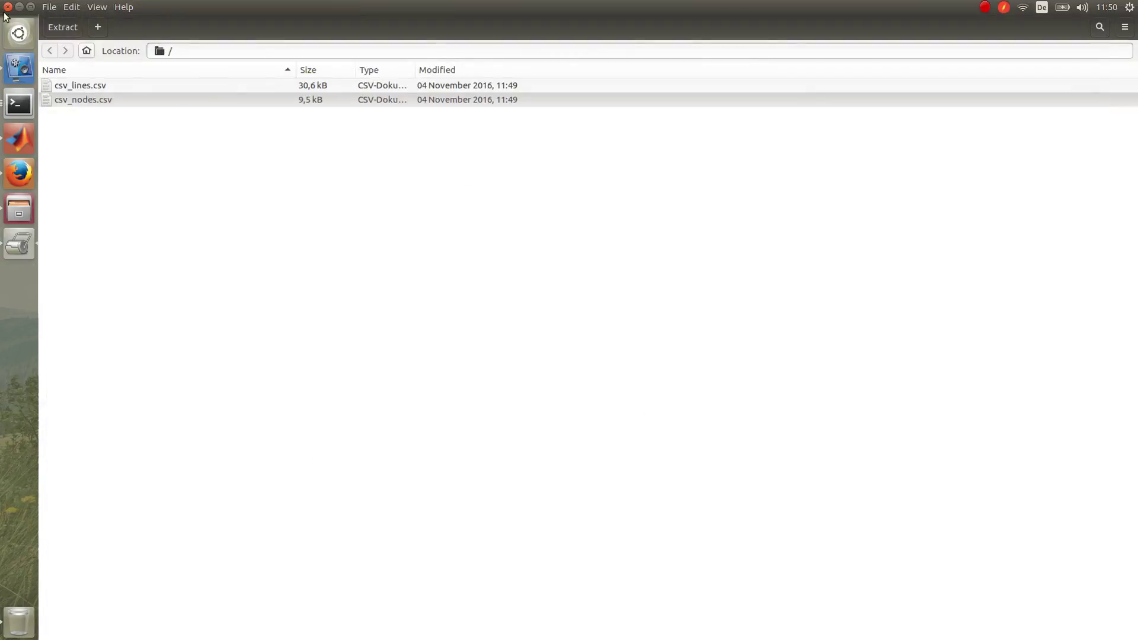
{"action": "left_click", "coordinate": [4, 6]}
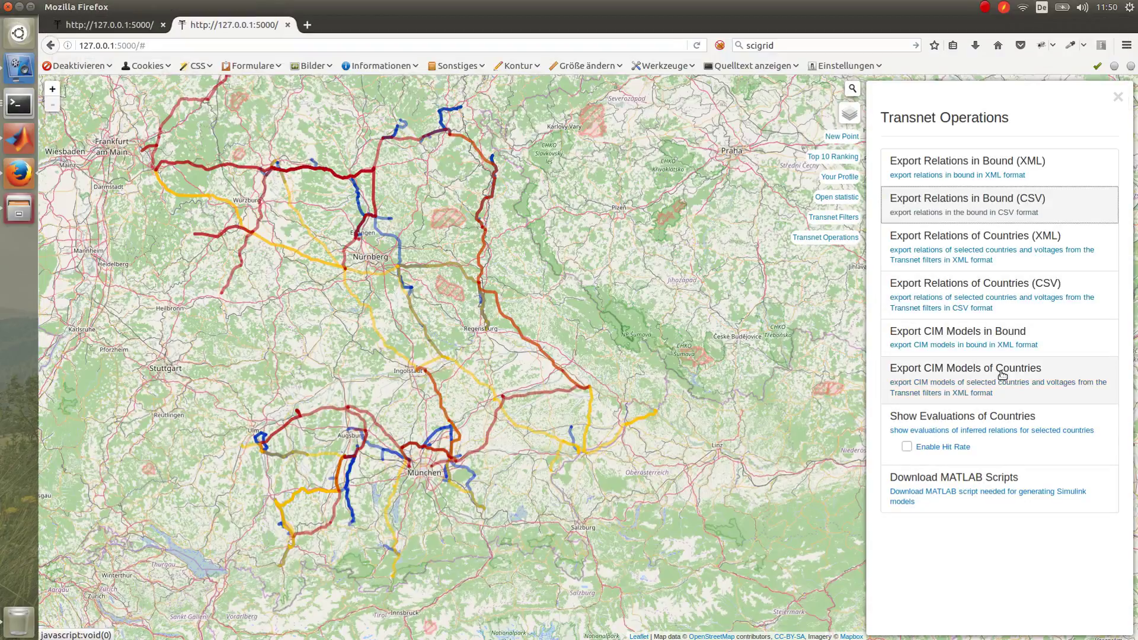
Export the CIM models in bound, save the file, and open the downloaded CIM-2016-11-04 archive.
{"action": "left_click", "coordinate": [1013, 346]}
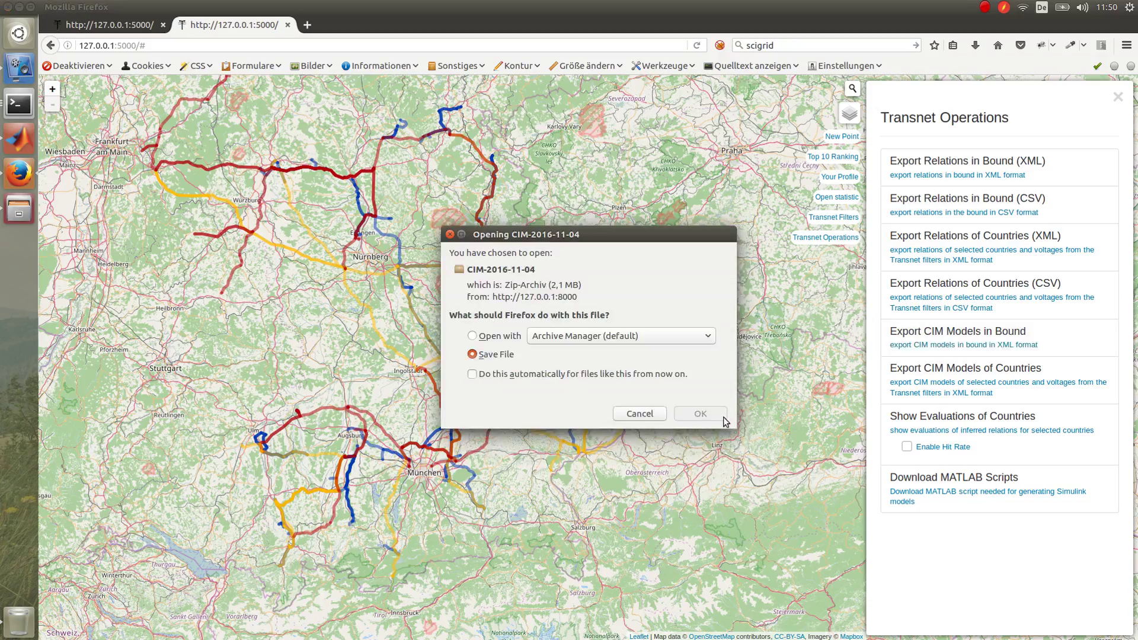
{"action": "left_click", "coordinate": [721, 416]}
{"action": "left_click", "coordinate": [974, 46]}
{"action": "left_click", "coordinate": [912, 70]}
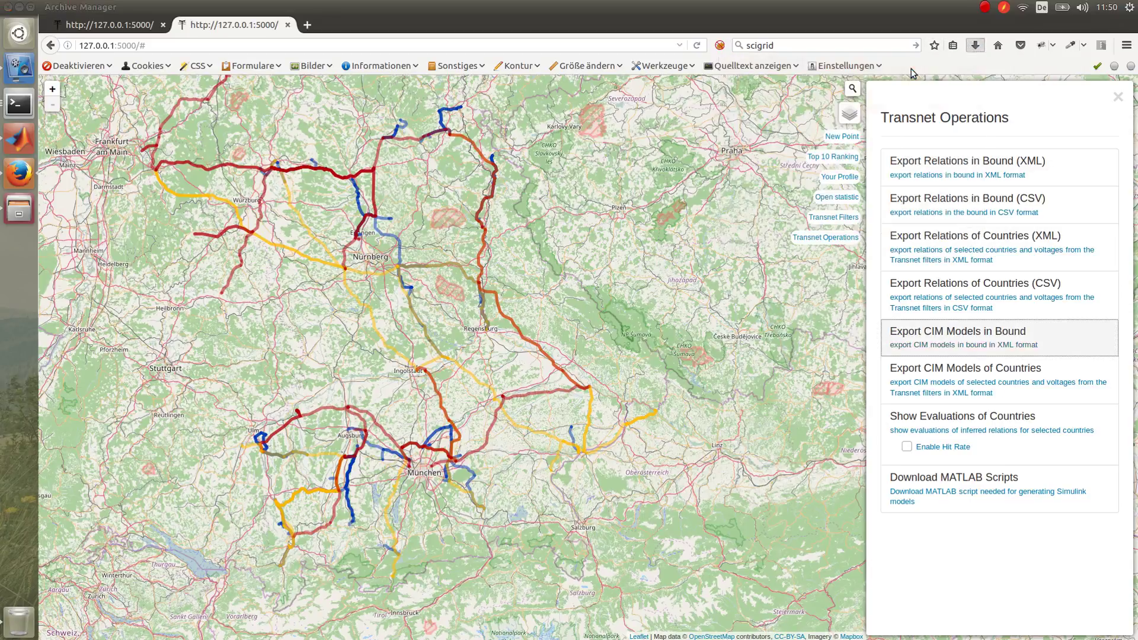
Open cim_pretty.xml from the archive, look through its substation and transformer entries, and close it.
{"action": "double_click", "coordinate": [344, 113]}
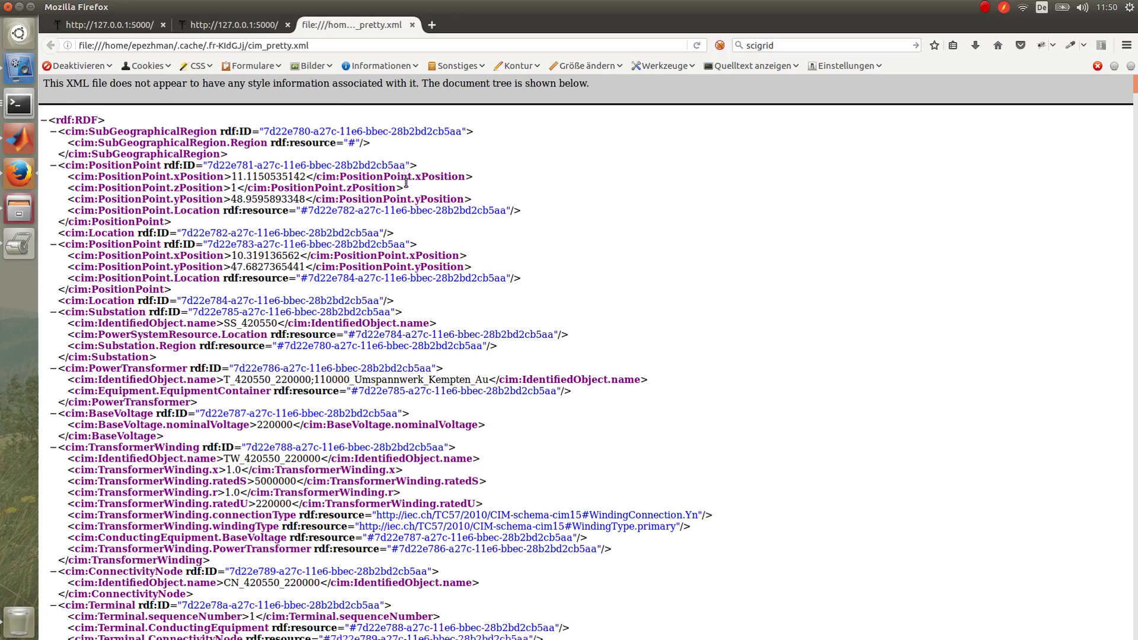
{"action": "scroll", "coordinate": [406, 172], "scroll_direction": "down", "scroll_amount": 6}
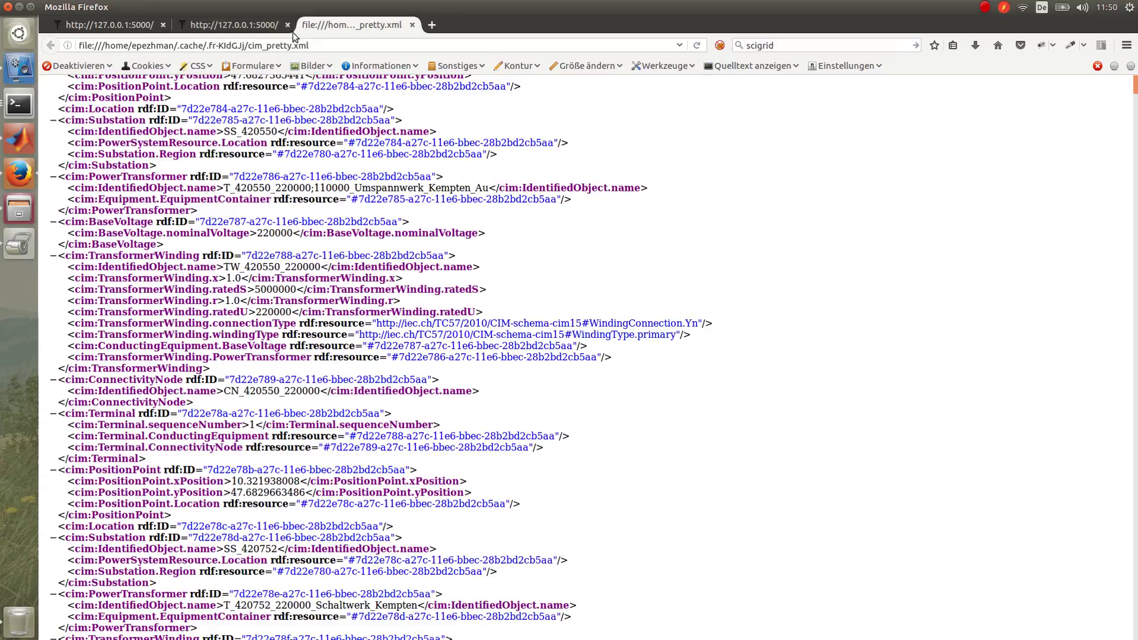
{"action": "middle_click", "coordinate": [320, 26]}
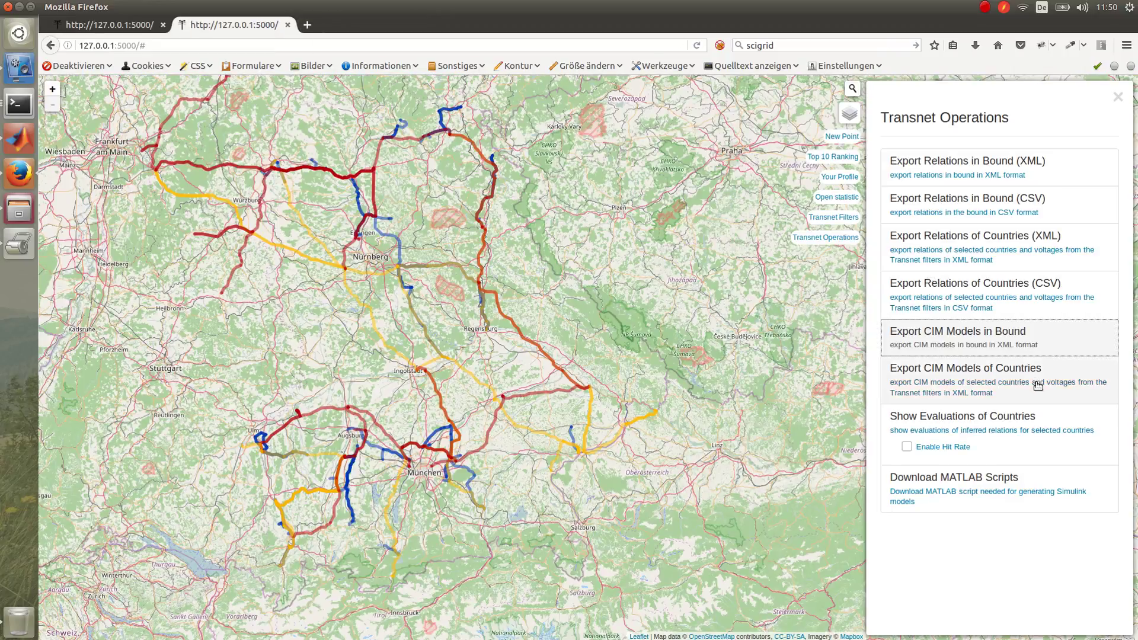
Download and save the MATLAB scripts, close the Archive Manager, and switch to the Downloads folder in the file manager.
{"action": "left_click", "coordinate": [1041, 495]}
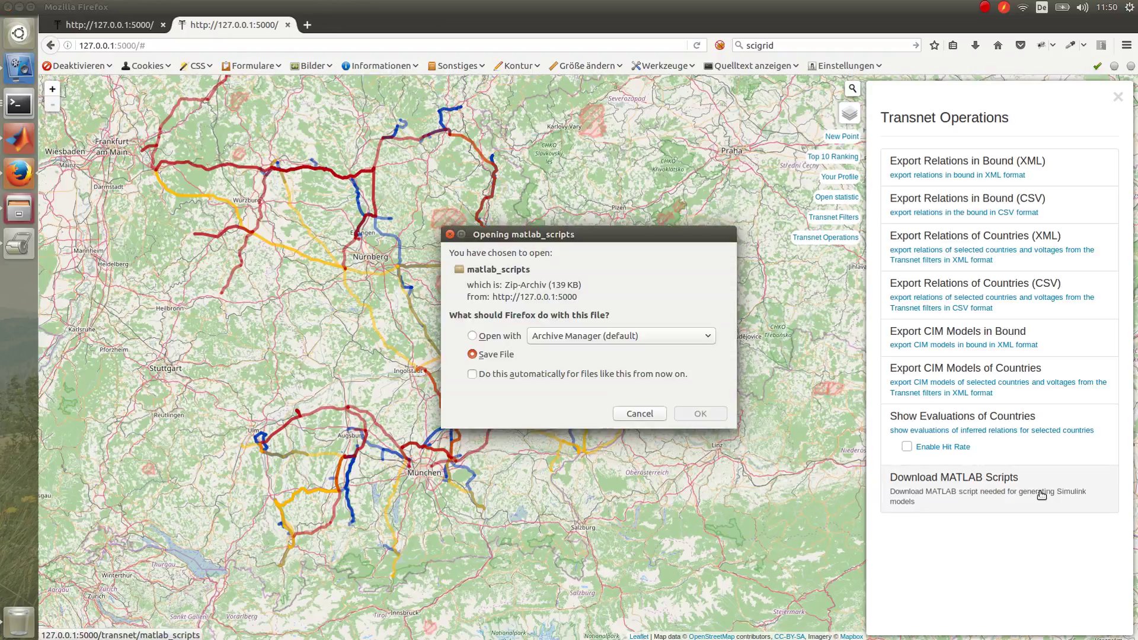
{"action": "left_click", "coordinate": [701, 414]}
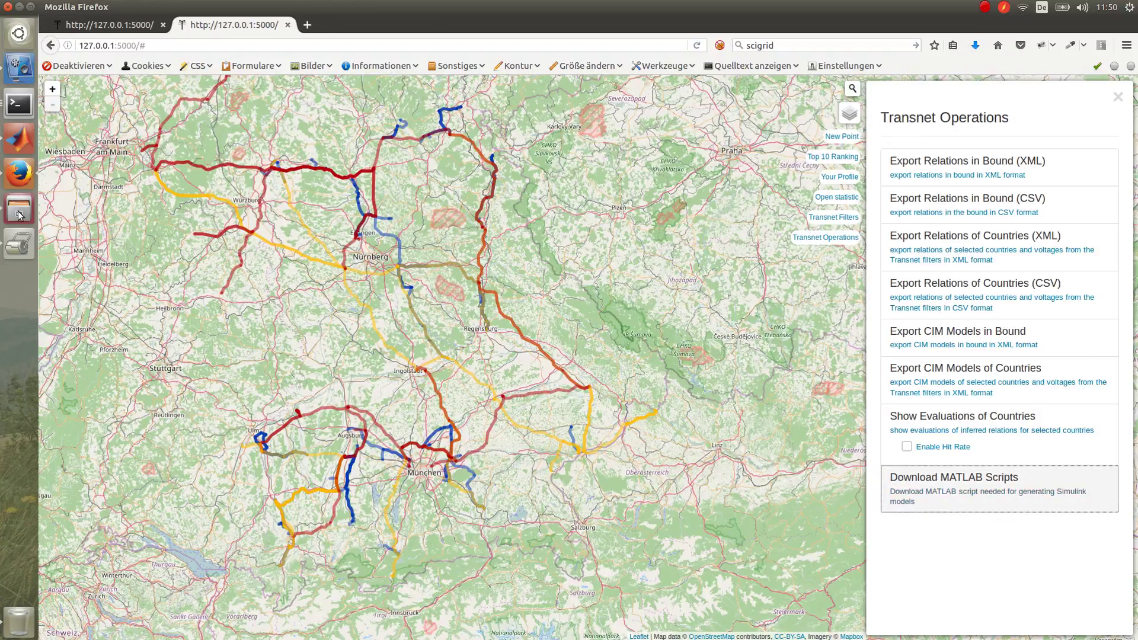
{"action": "right_click", "coordinate": [18, 243]}
{"action": "left_click", "coordinate": [66, 276]}
{"action": "left_click", "coordinate": [23, 210]}
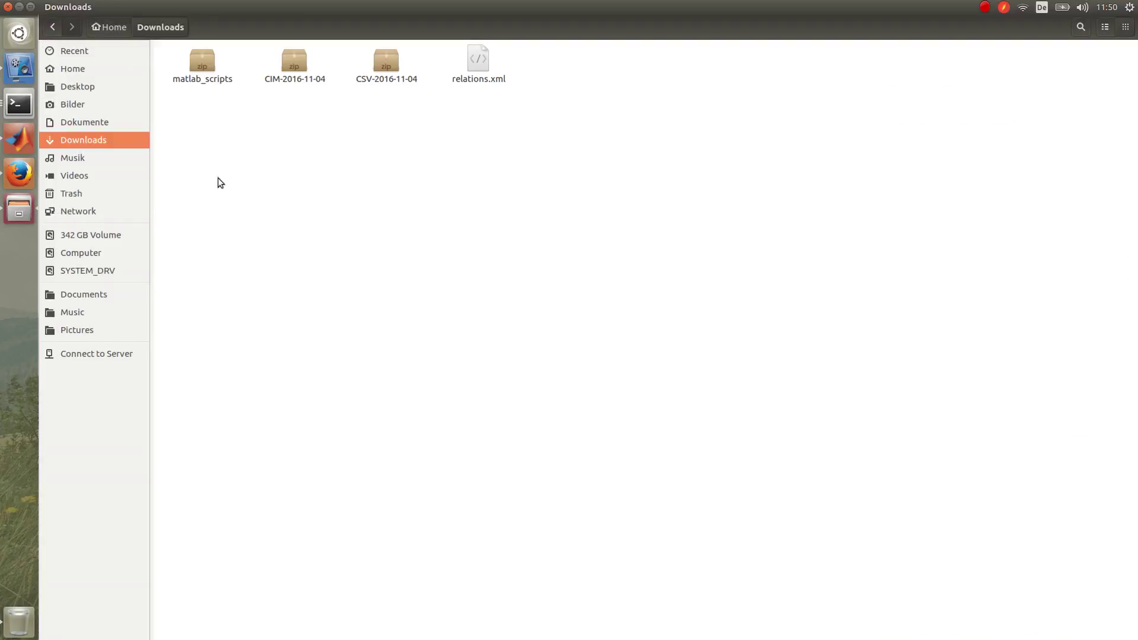
Extract the matlab_scripts and CIM-2016-11-04 archives into the Downloads folder.
{"action": "right_click", "coordinate": [204, 81]}
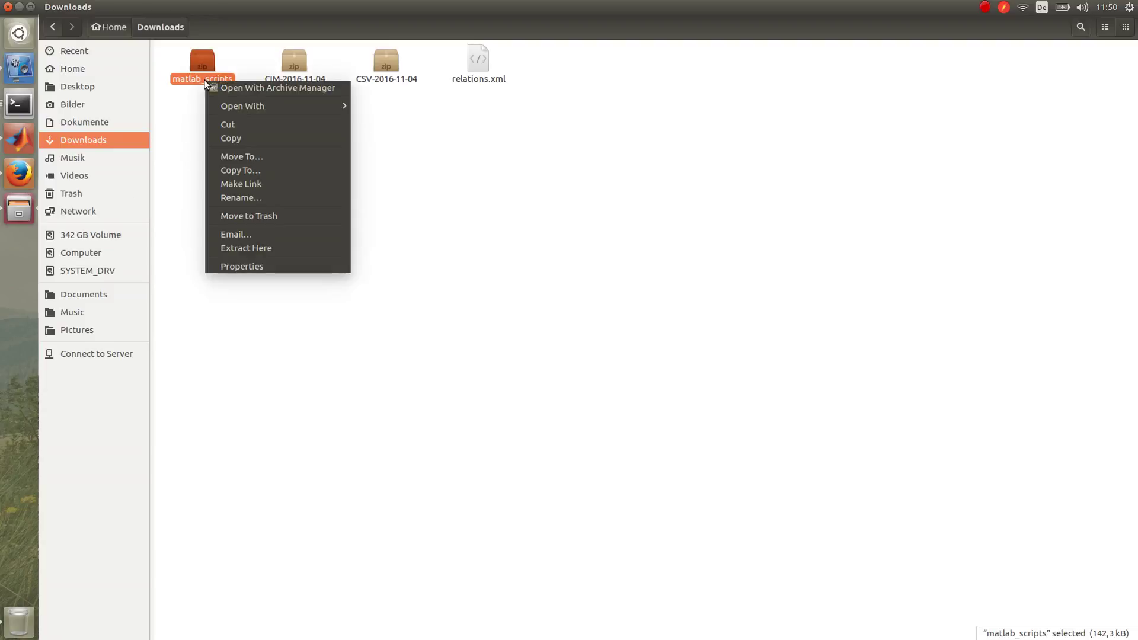
{"action": "left_click", "coordinate": [275, 248]}
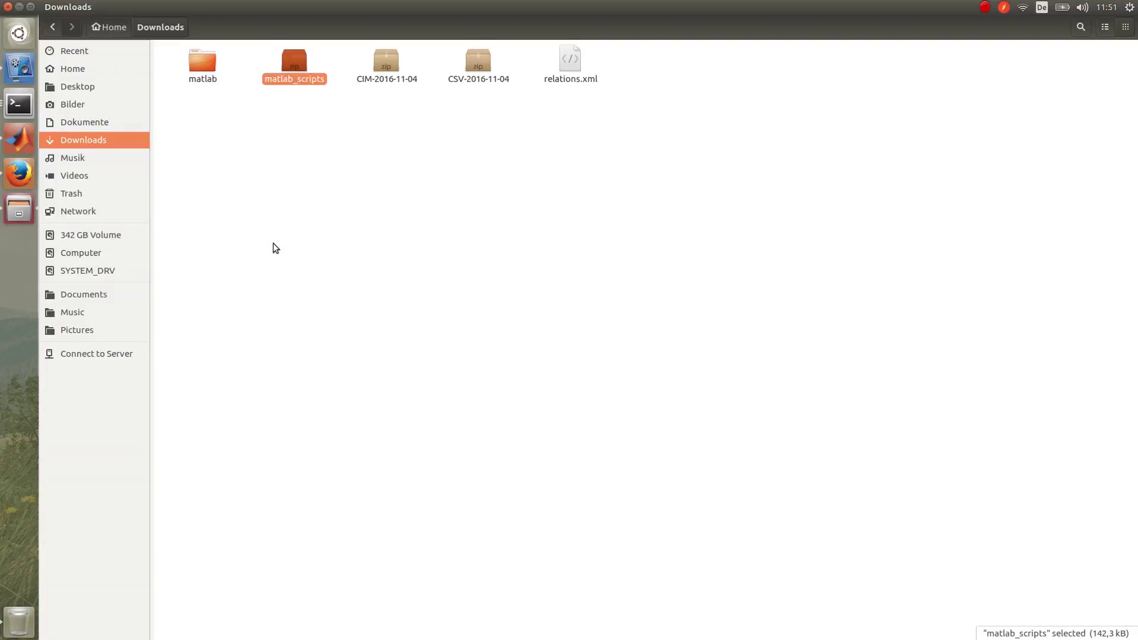
{"action": "right_click", "coordinate": [385, 81]}
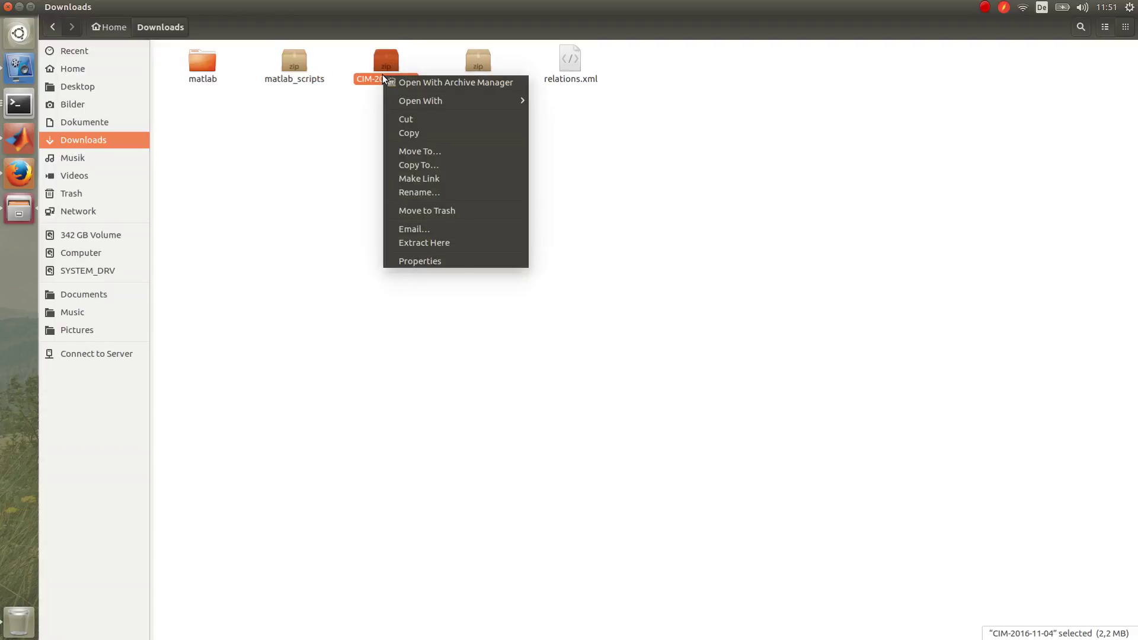
{"action": "left_click", "coordinate": [478, 241]}
Copy cim.rdf, cim.xml and cim_pretty.xml from the CIM-2016-11-04_FILES folder into the models folder inside matlab.
{"action": "double_click", "coordinate": [207, 70]}
{"action": "left_click_drag", "start_coordinate": [434, 139], "coordinate": [197, 33]}
{"action": "right_click", "coordinate": [202, 58]}
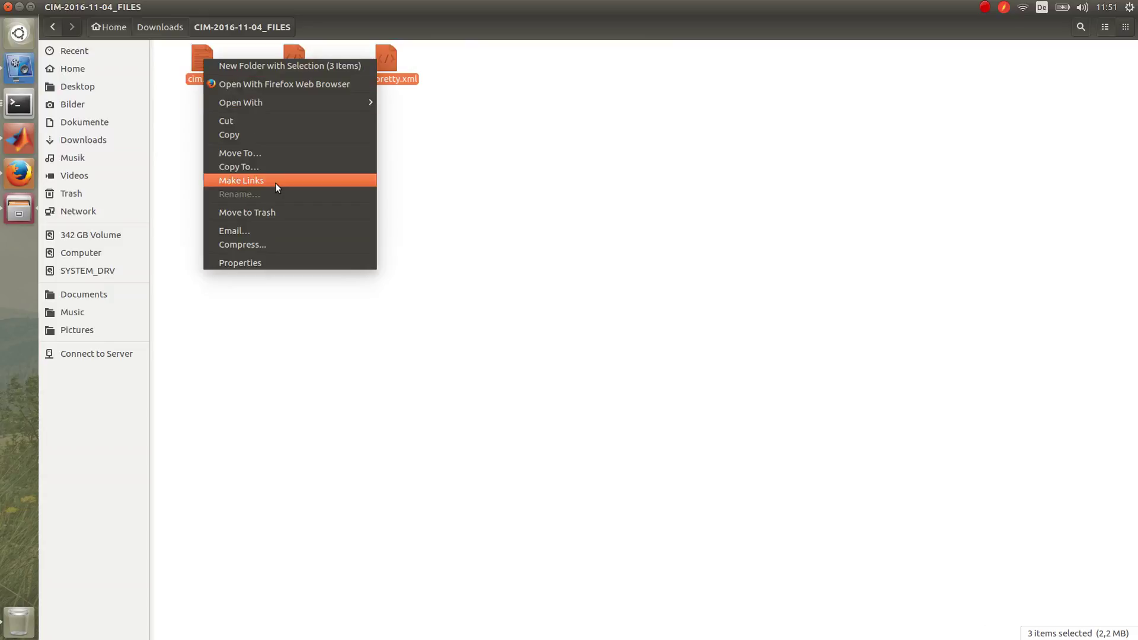
{"action": "left_click", "coordinate": [249, 135]}
{"action": "left_click", "coordinate": [157, 27]}
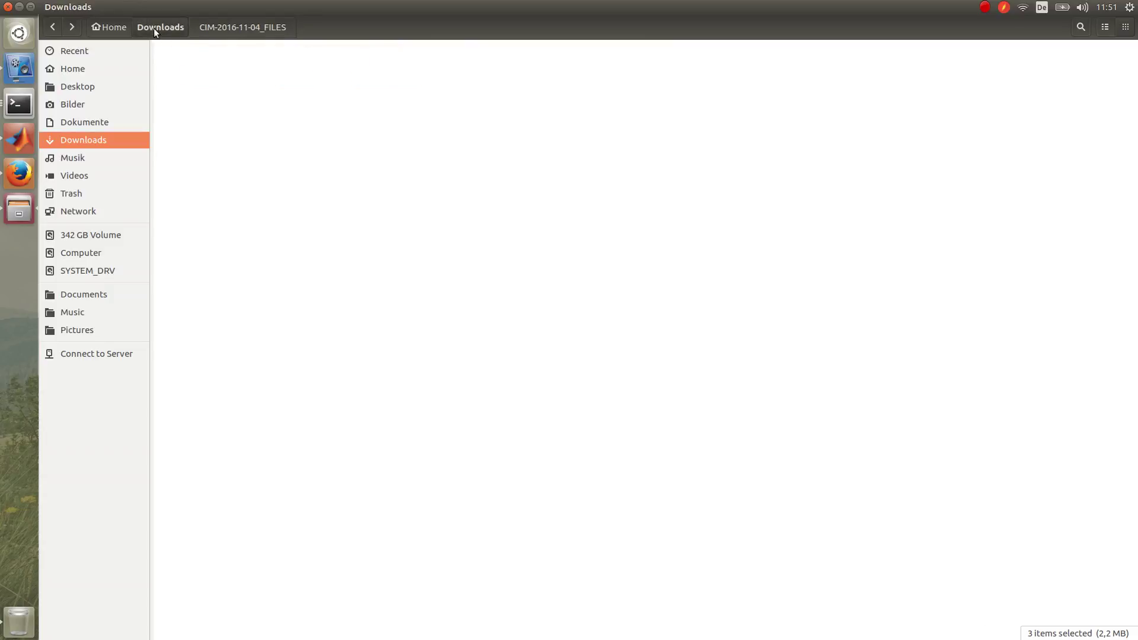
{"action": "double_click", "coordinate": [289, 82]}
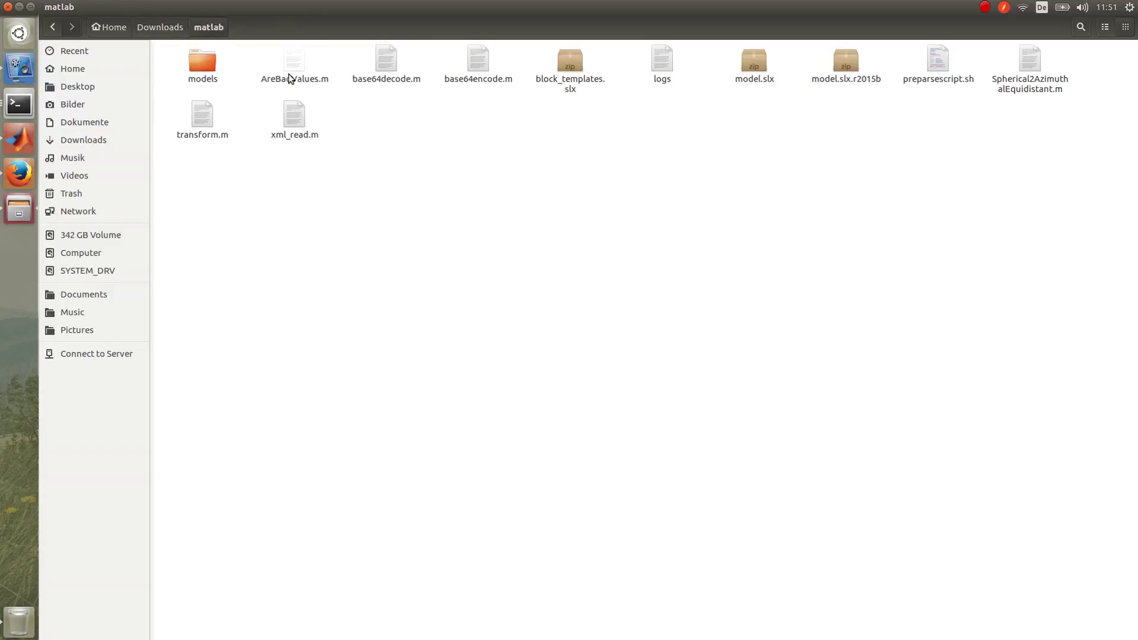
{"action": "double_click", "coordinate": [203, 78]}
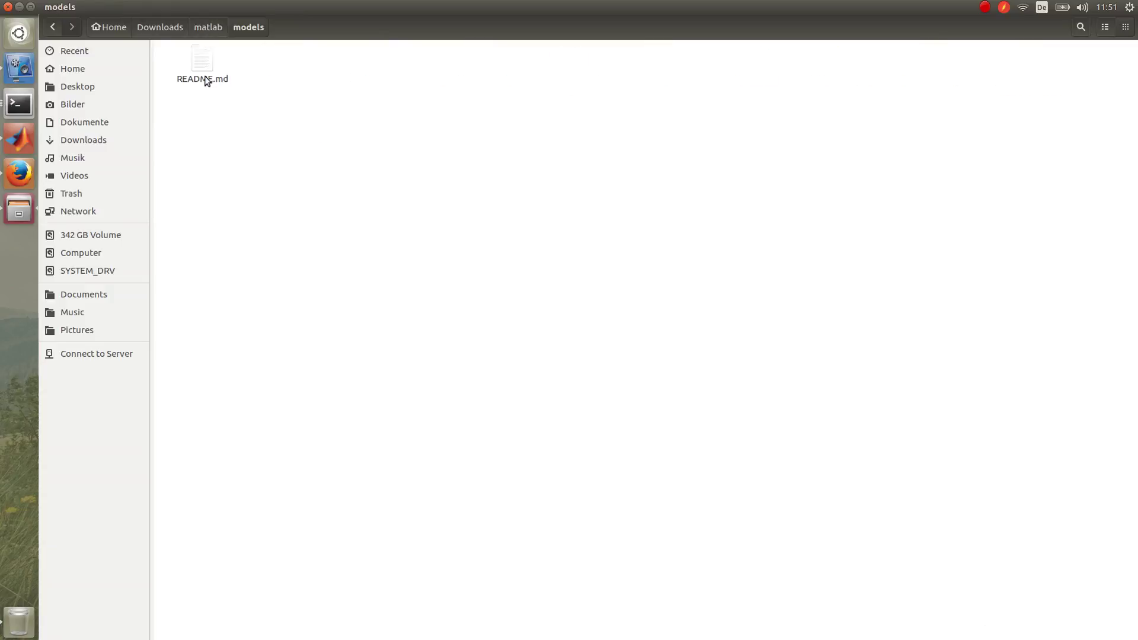
{"action": "right_click", "coordinate": [282, 118]}
{"action": "left_click", "coordinate": [314, 174]}
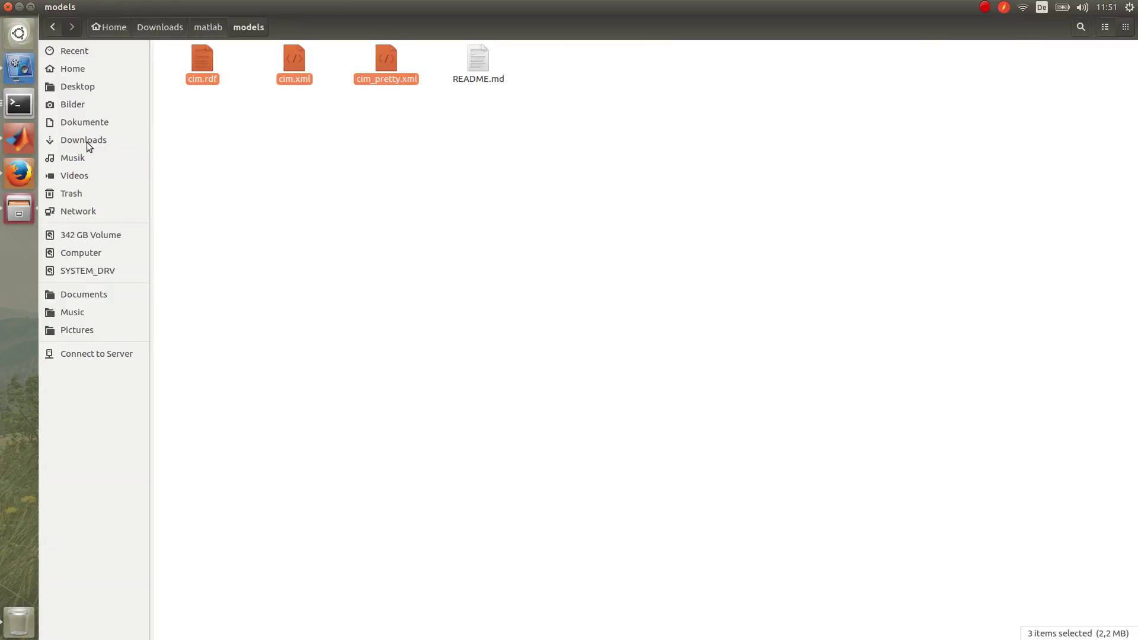
Switch to MATLAB and select the transform.m script in the matlab folder to view its details.
{"action": "left_click", "coordinate": [20, 138]}
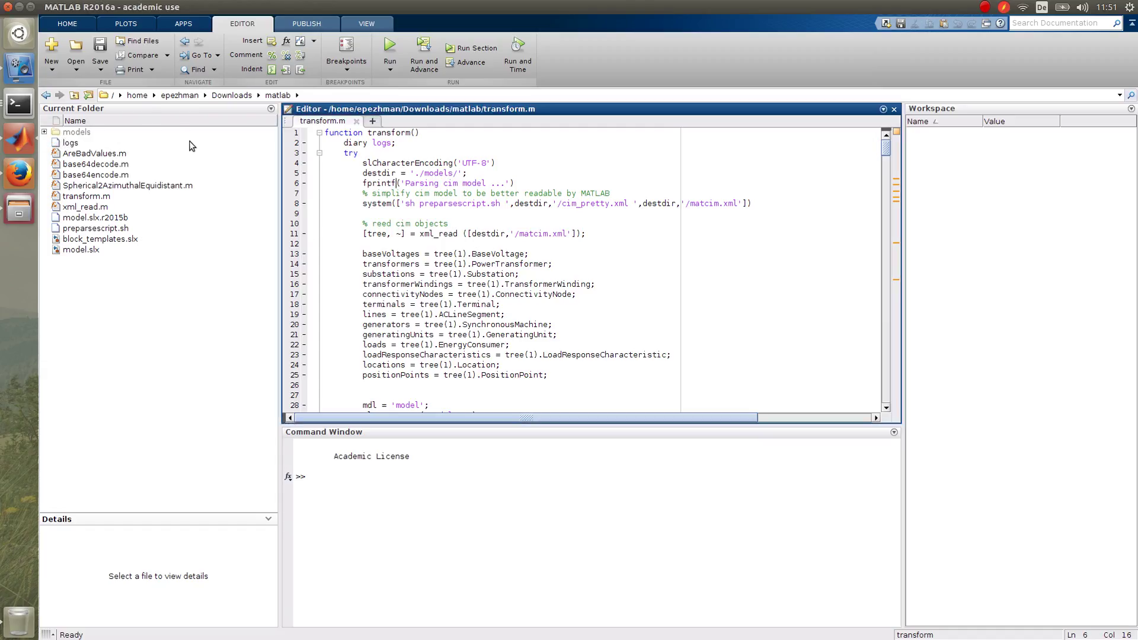
{"action": "left_click", "coordinate": [87, 199]}
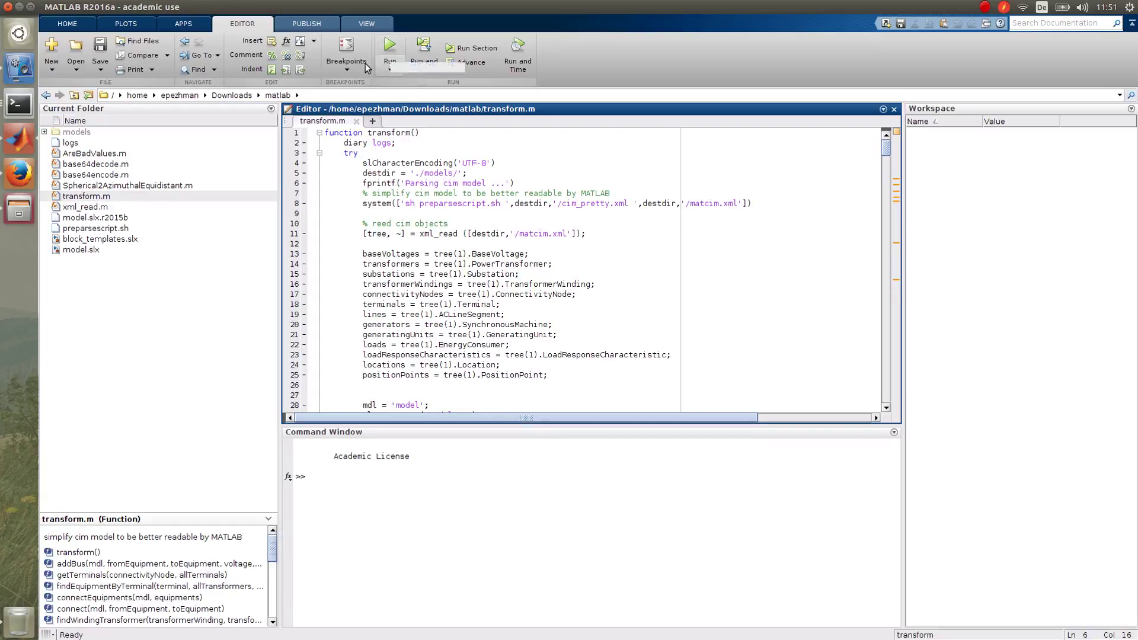
Switch back to Firefox, show the Transnet evaluations for Bayern, and look through the powerline length by voltage table.
{"action": "left_click", "coordinate": [19, 175]}
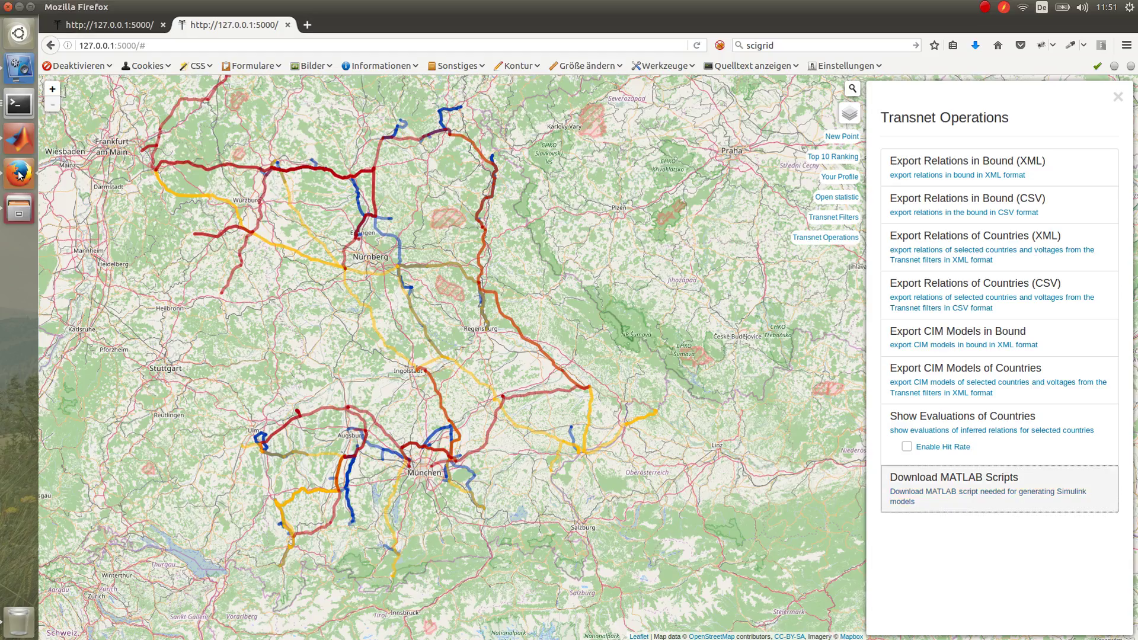
{"action": "left_click_drag", "start_coordinate": [722, 335], "coordinate": [741, 336]}
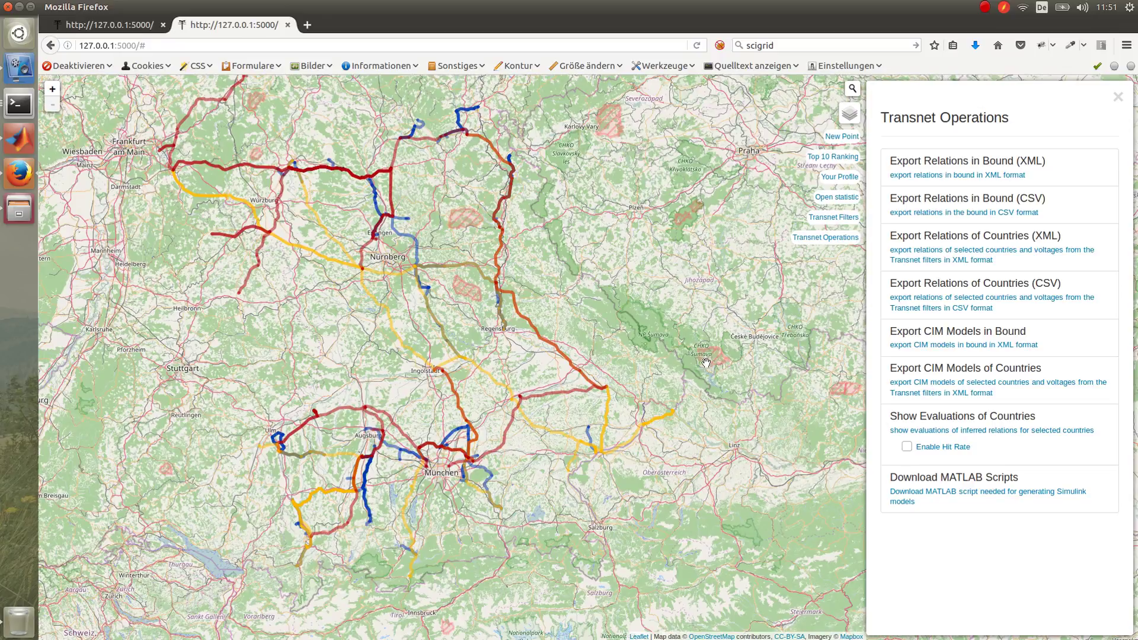
{"action": "left_click", "coordinate": [965, 430]}
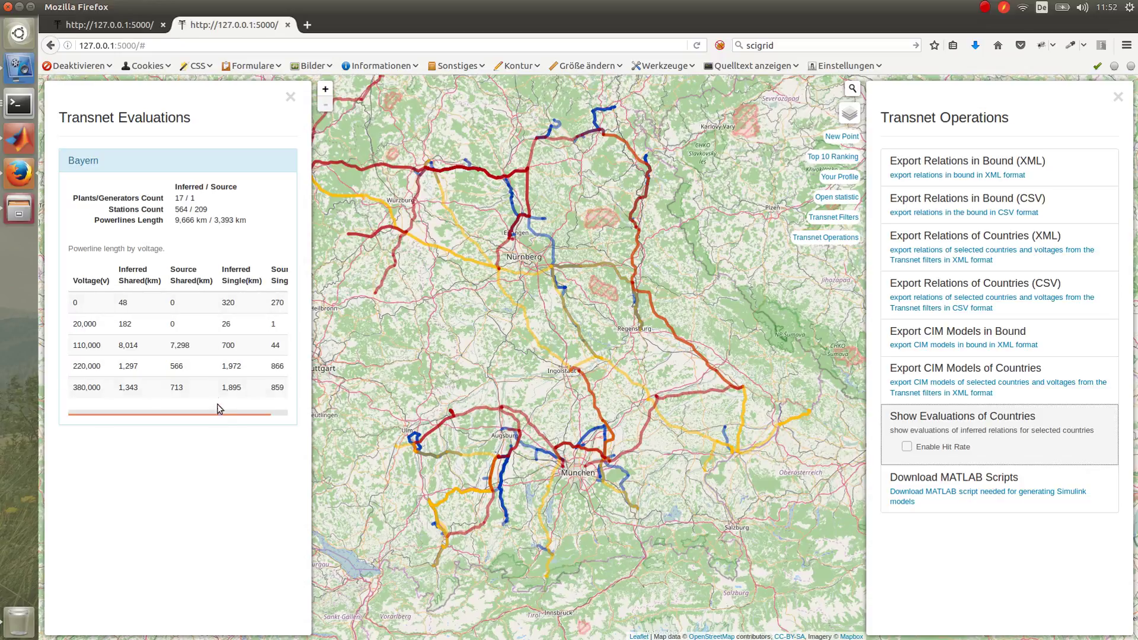
{"action": "mouse_move", "coordinate": [224, 413]}
{"action": "left_mouse_down"}
{"action": "mouse_move", "coordinate": [241, 419]}
{"action": "mouse_move", "coordinate": [230, 418]}
{"action": "left_mouse_up"}
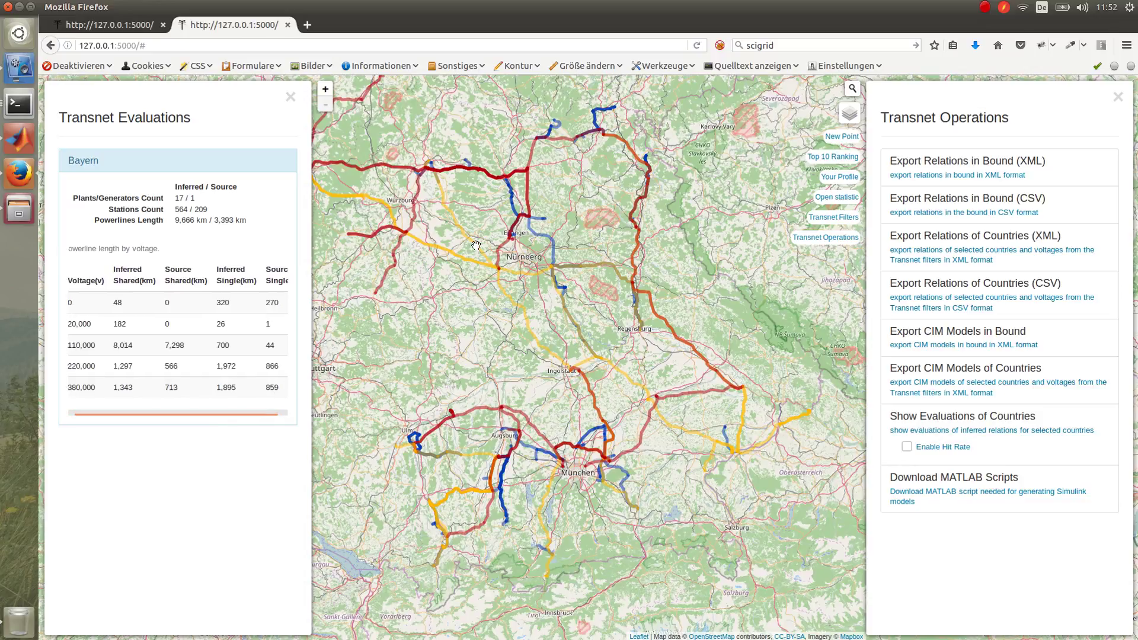
{"action": "left_click", "coordinate": [985, 8]}
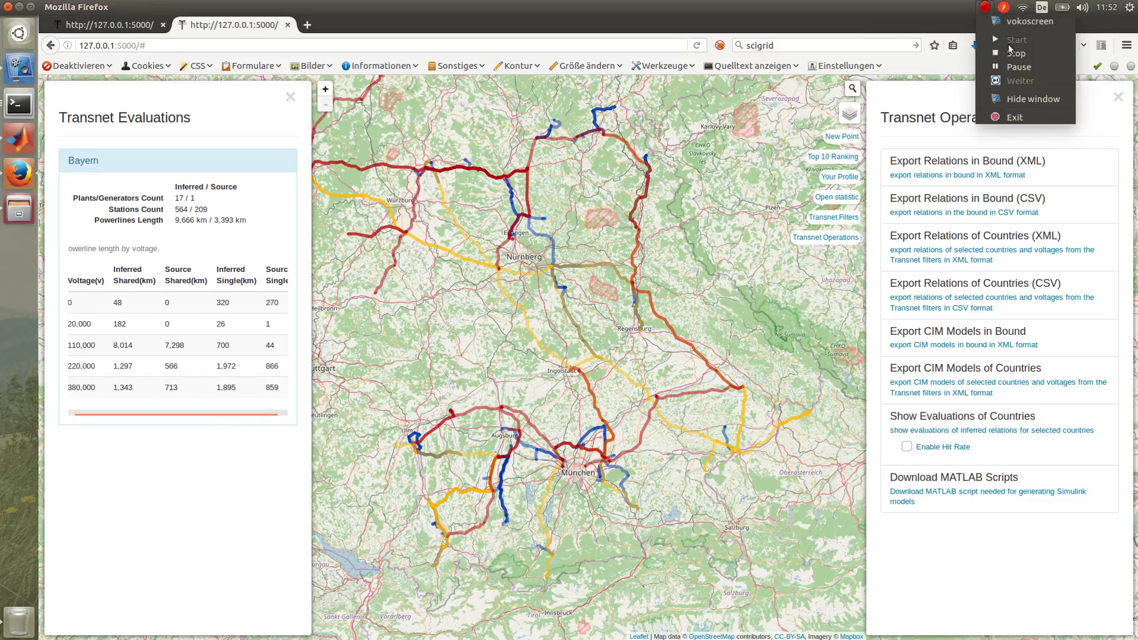